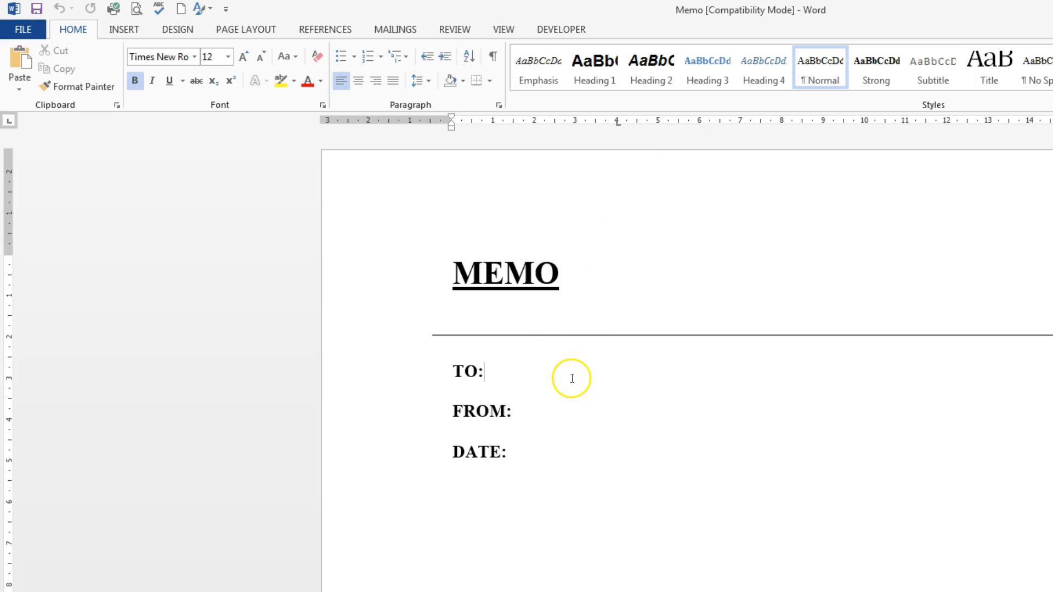
# - Show the Developer tab and open the legacy form controls palette briefly
pyautogui.click(563, 29)
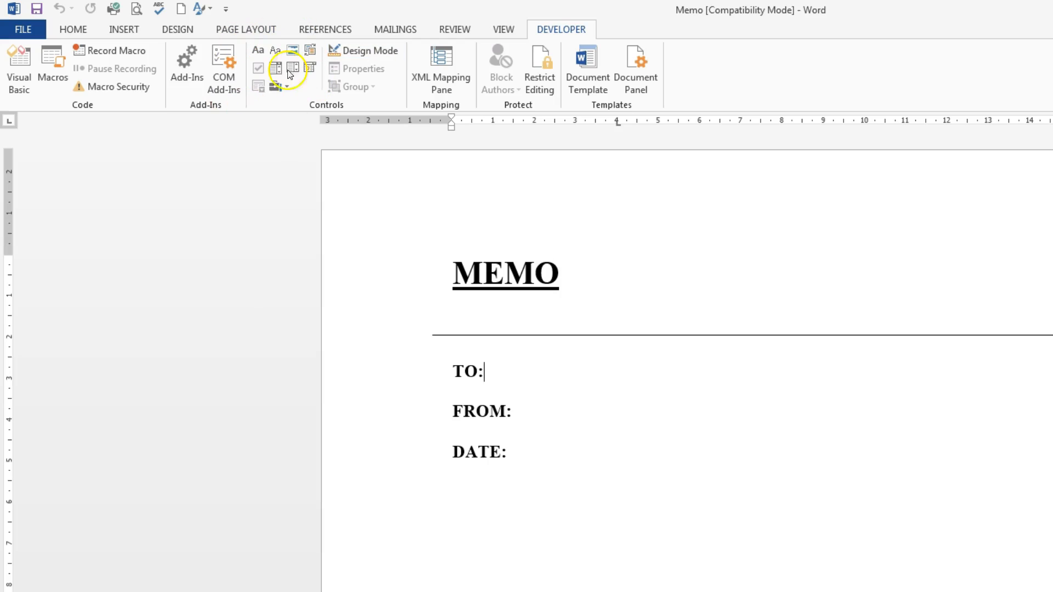
pyautogui.click(278, 87)
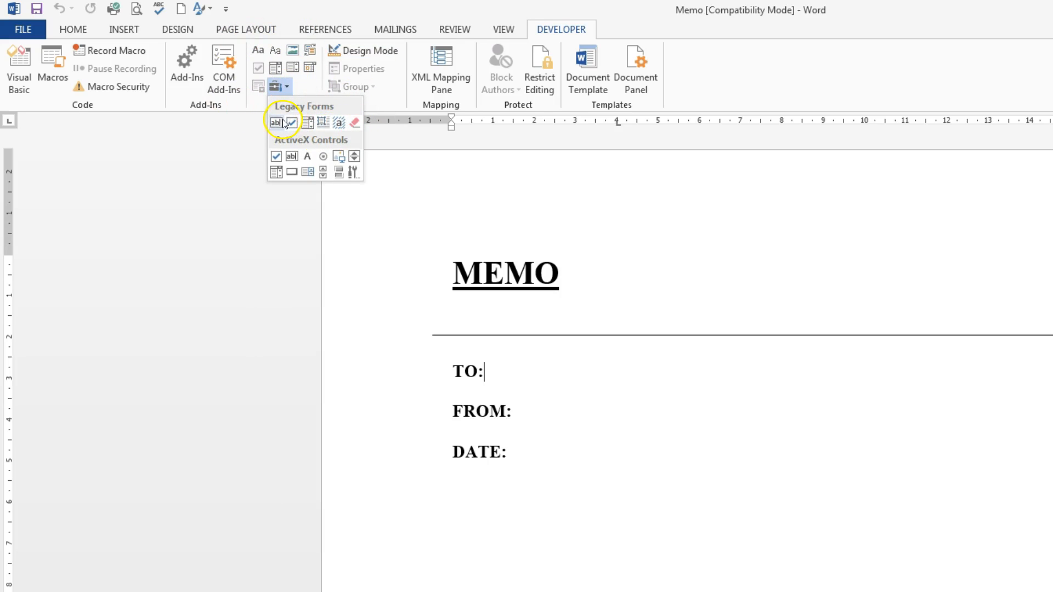
pyautogui.click(239, 252)
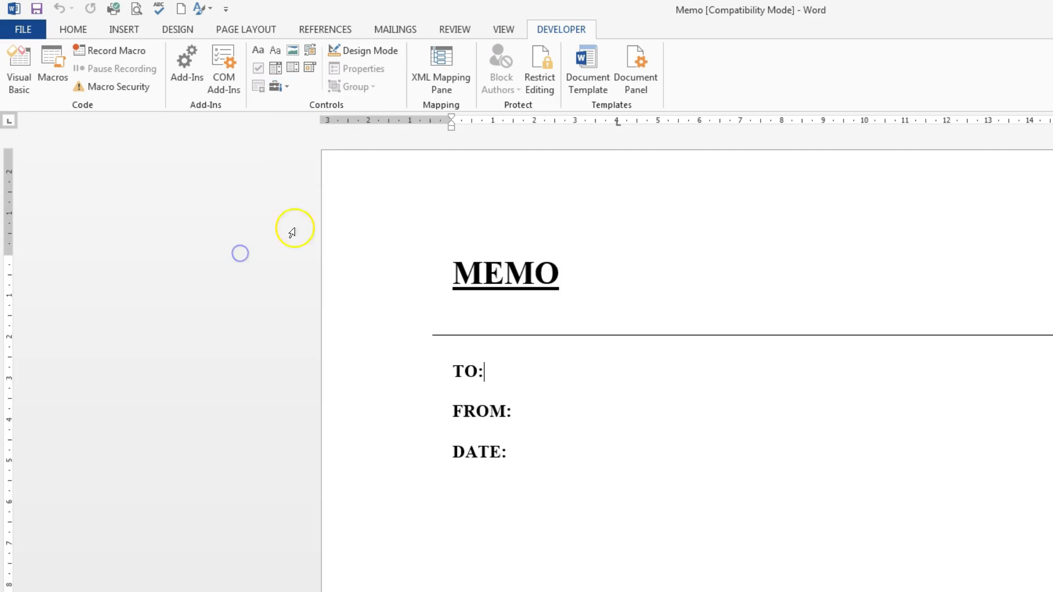
# - Confirm Developer is ticked under Customize Ribbon in Word Options, then close Options
pyautogui.click(20, 25)
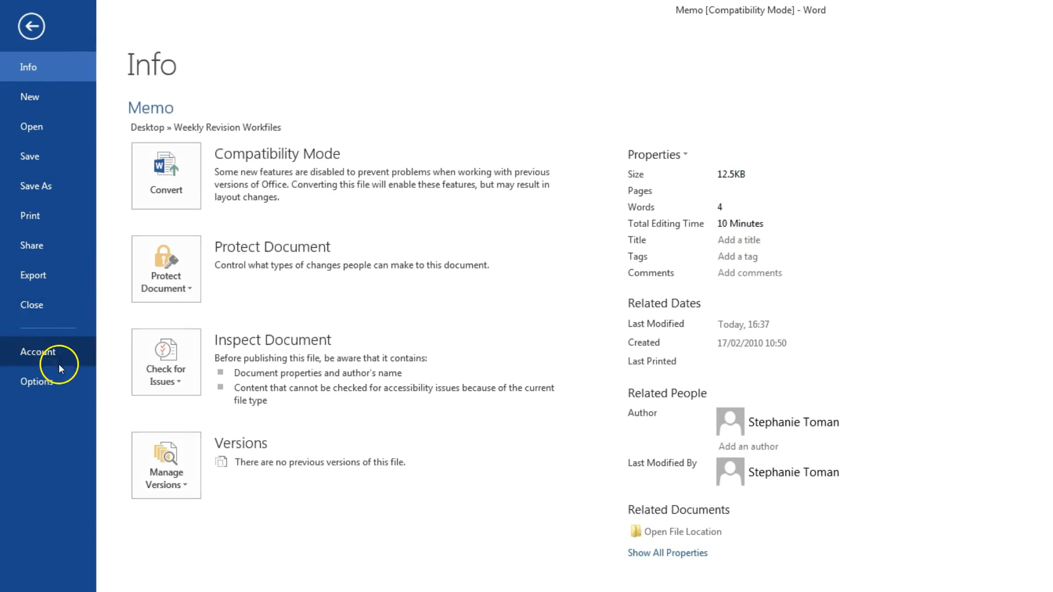
pyautogui.click(50, 382)
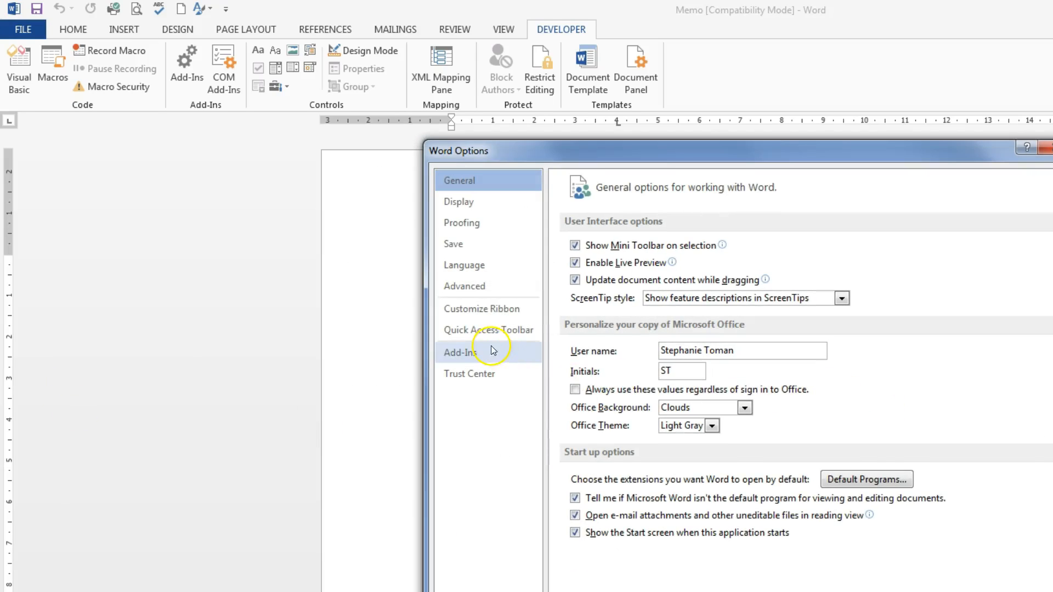
pyautogui.click(480, 308)
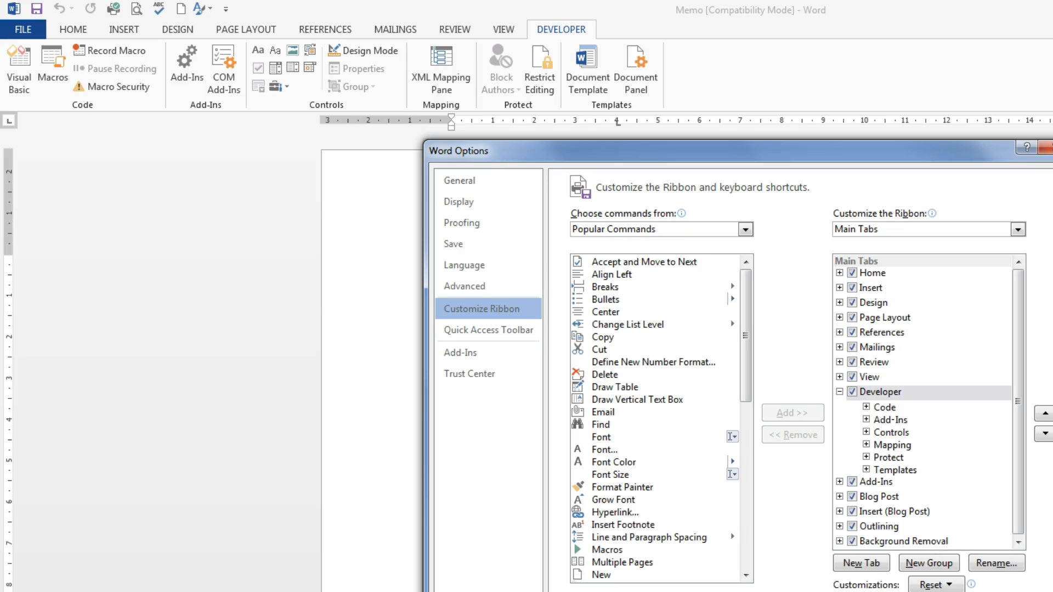
pyautogui.click(976, 591)
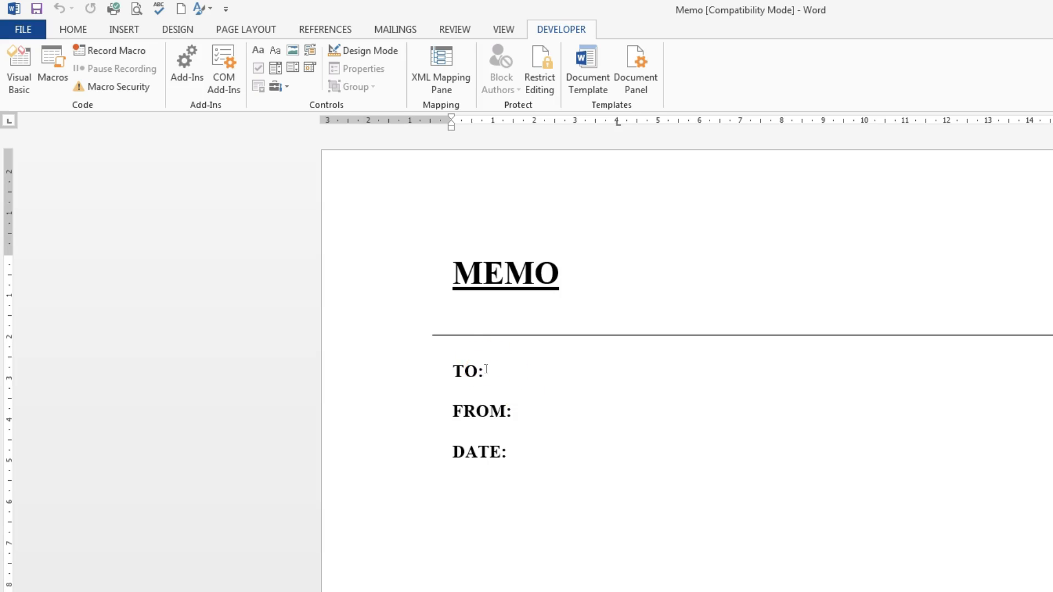
# - Insert a legacy Drop-Down Form Field at the tab stop after TO:
pyautogui.click(541, 383)
pyautogui.press('Tab')
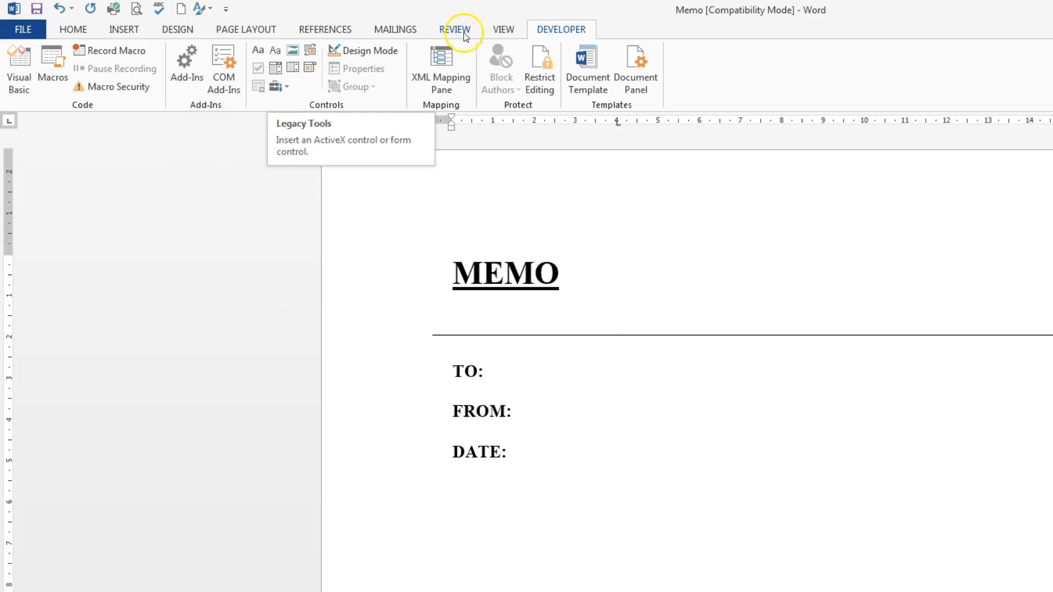
pyautogui.click(277, 86)
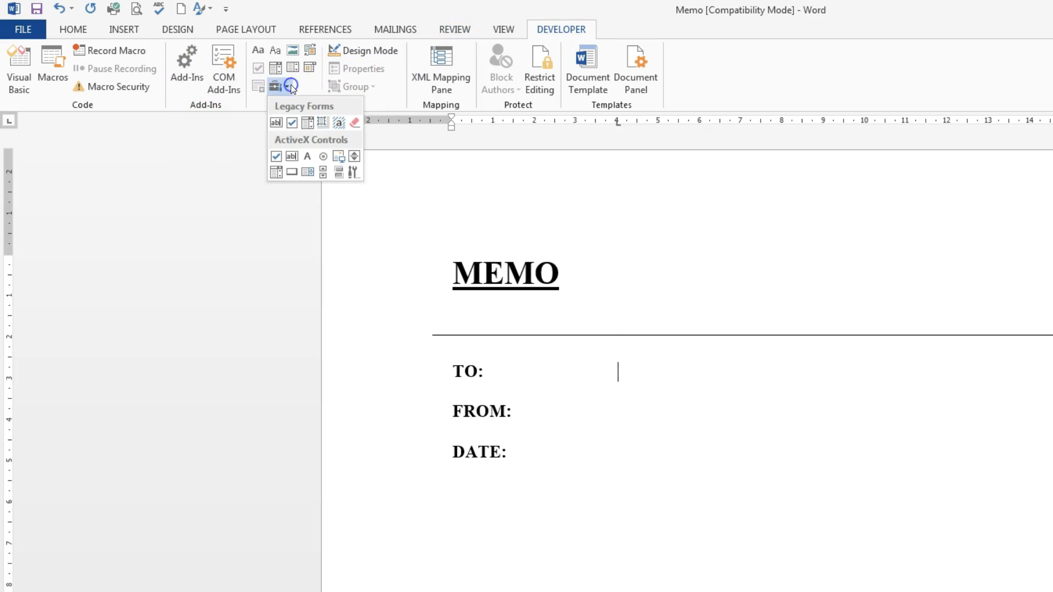
pyautogui.click(301, 127)
pyautogui.click(305, 127)
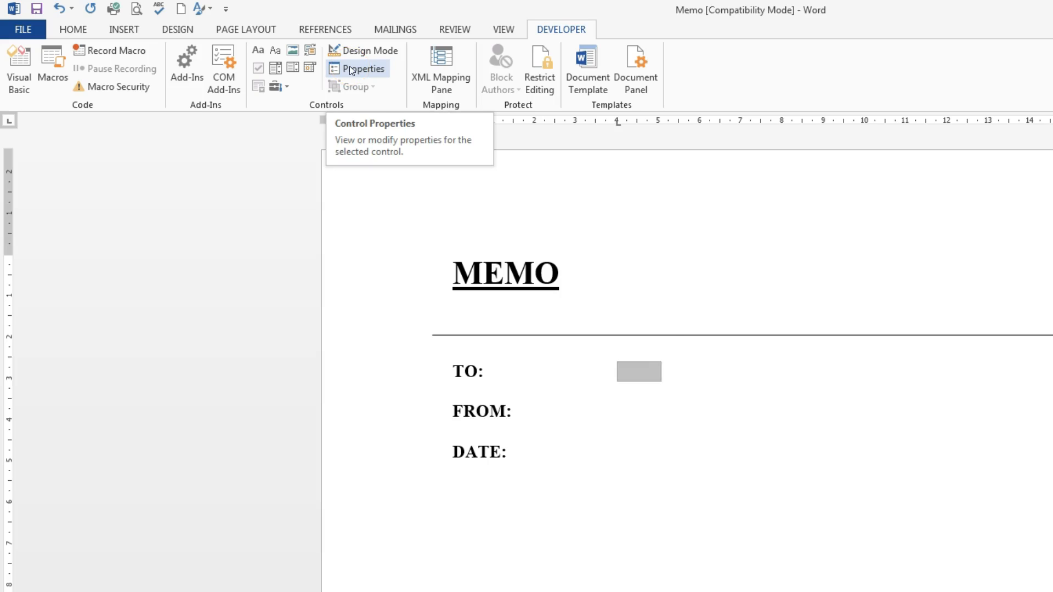
pyautogui.click(649, 370)
# - Add four staff names as drop-down items in the TO field's options
pyautogui.doubleClick(648, 370)
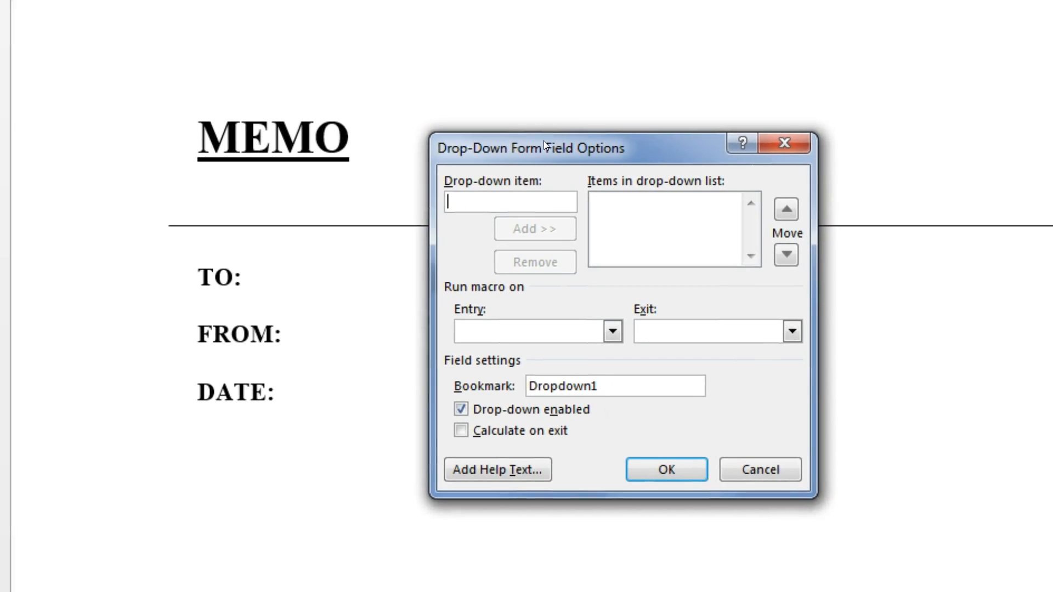
pyautogui.click(541, 144)
pyautogui.write('John Bro')
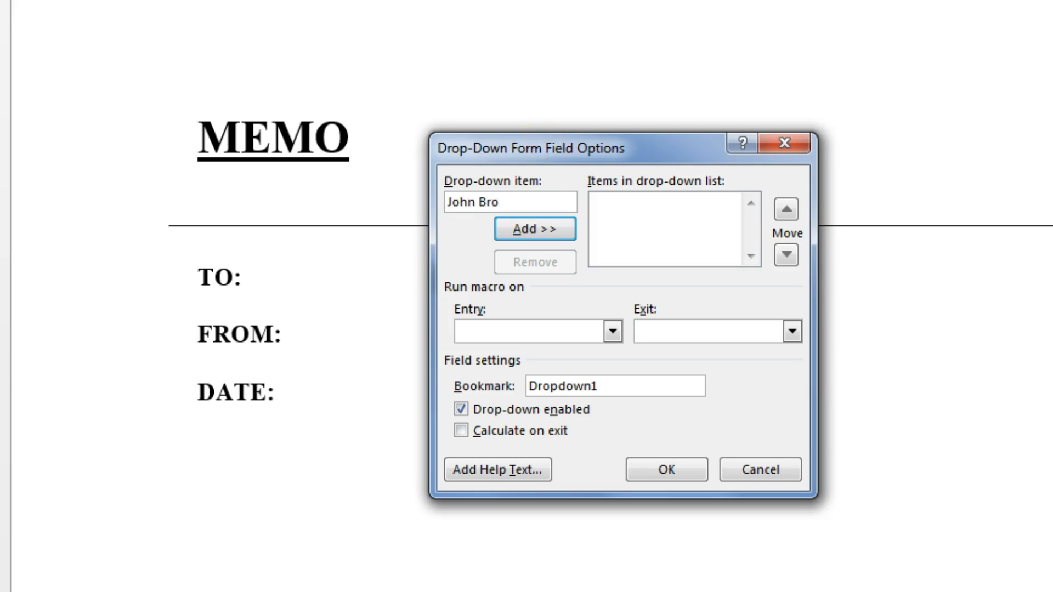
pyautogui.write('wn')
pyautogui.press('Return')
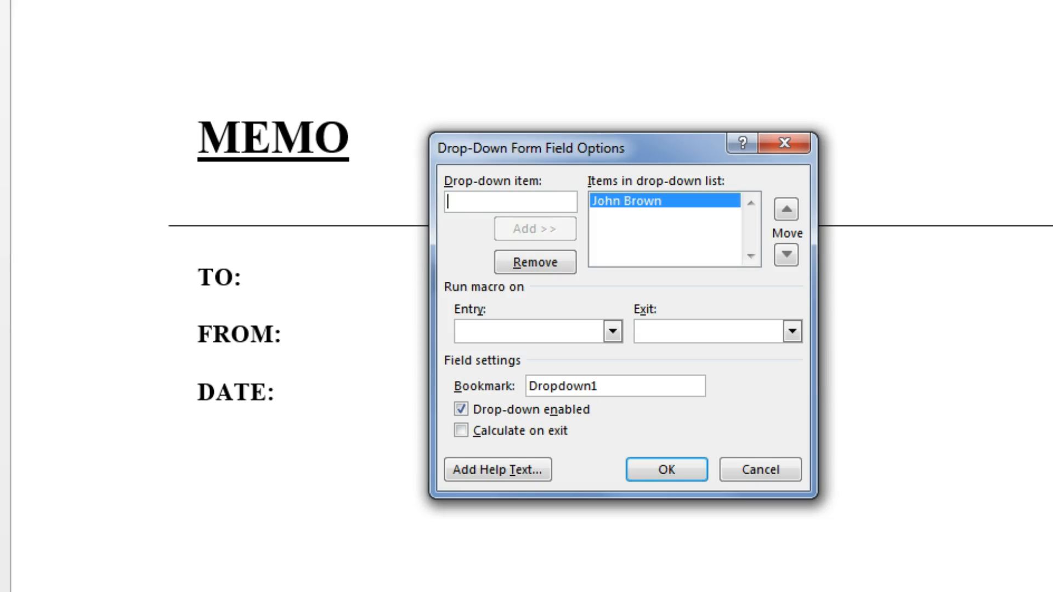
pyautogui.write('Joe')
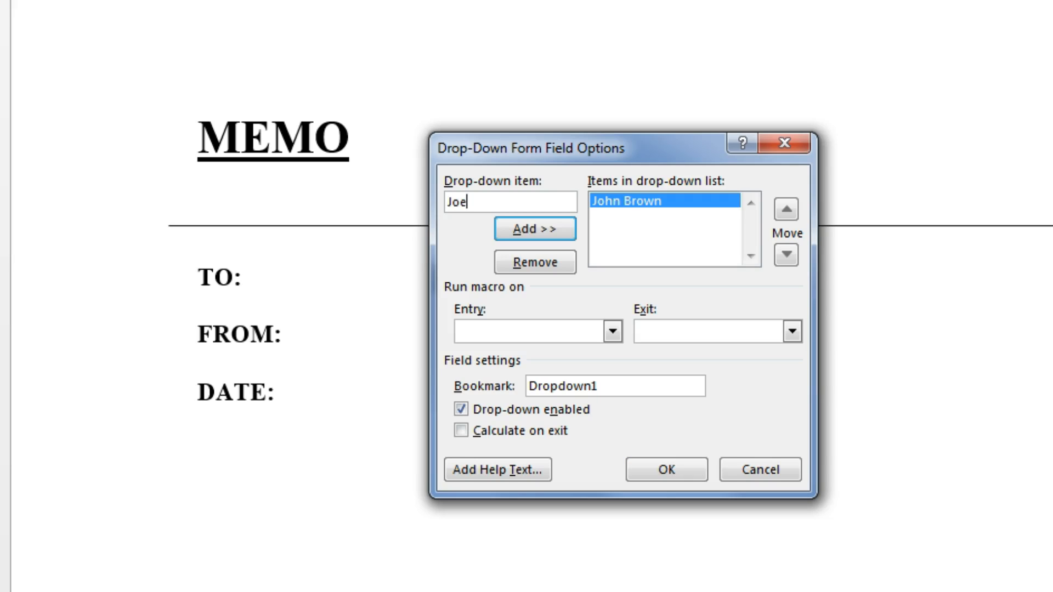
pyautogui.write(' Bloggs')
pyautogui.press('Return')
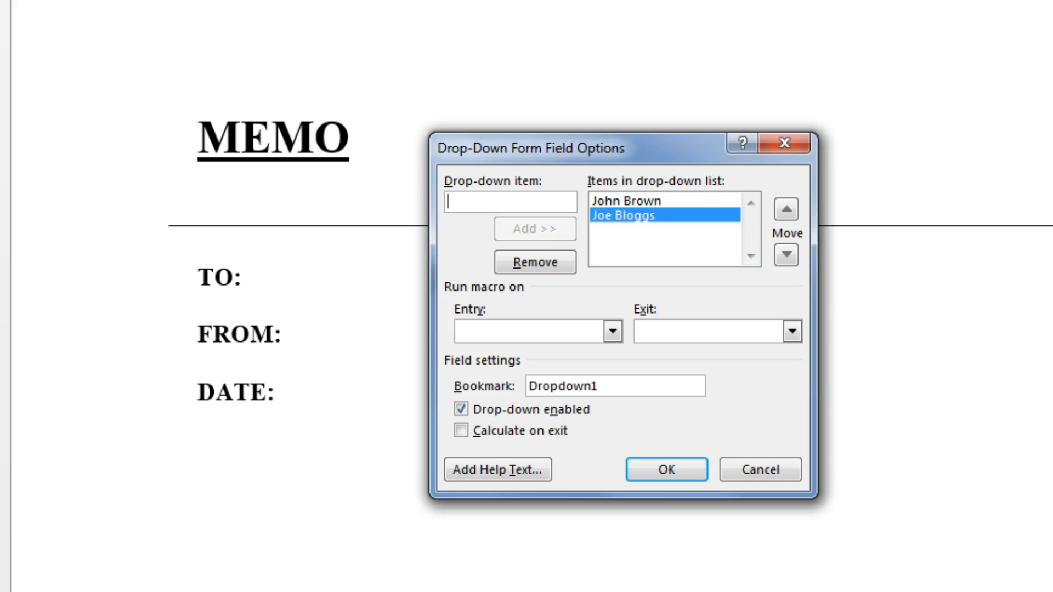
pyautogui.write('Susan')
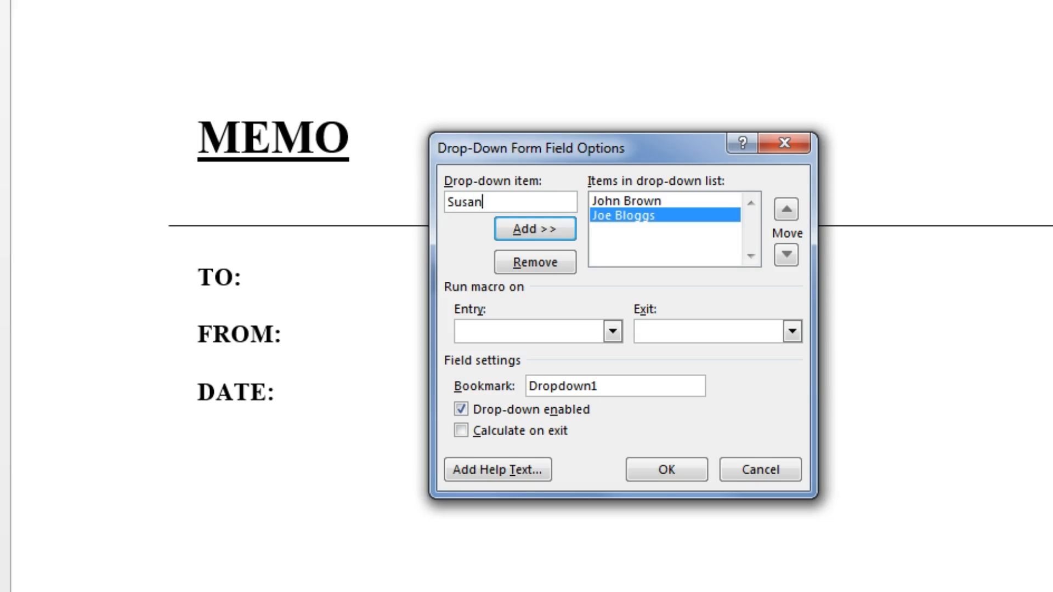
pyautogui.write(' White')
pyautogui.press('Return')
pyautogui.write('Pe')
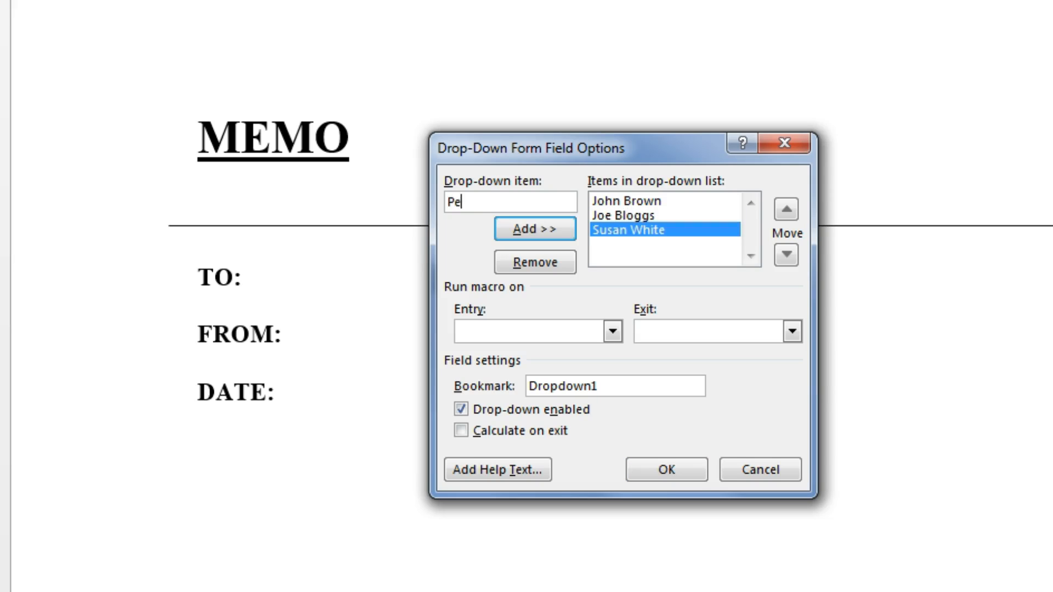
pyautogui.write('ter Gray')
pyautogui.press('Return')
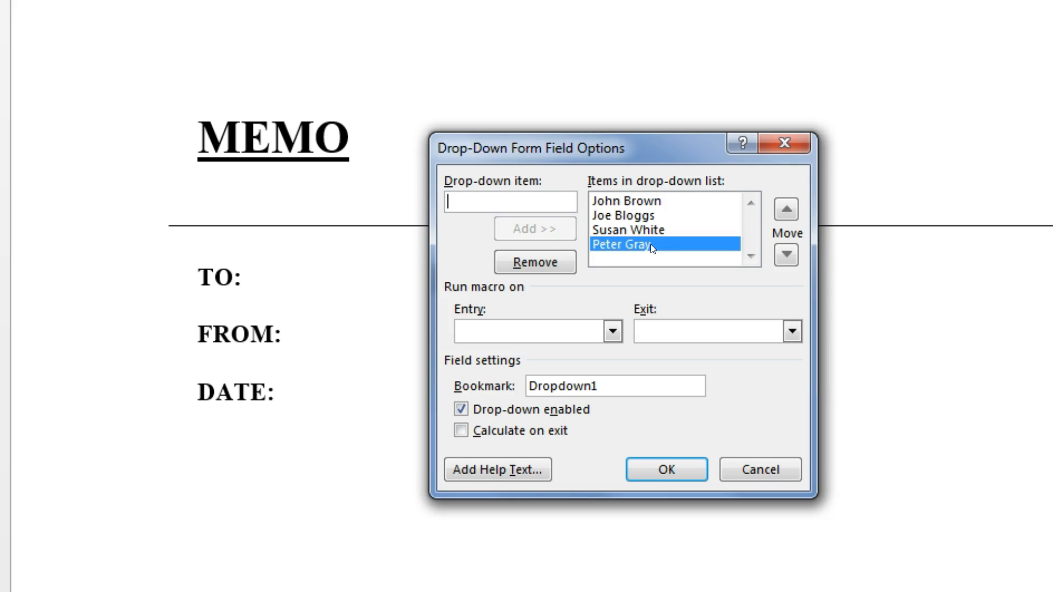
# - Reorder the names with the Move arrows and confirm the drop-down list
pyautogui.click(786, 209)
pyautogui.click(785, 209)
pyautogui.click(786, 209)
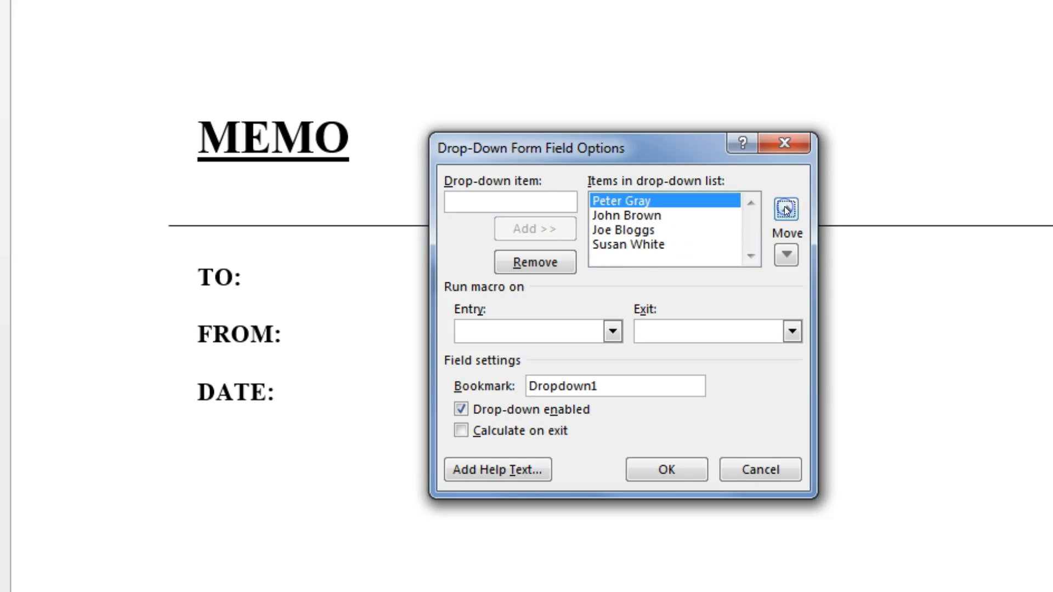
pyautogui.click(780, 250)
pyautogui.click(780, 250)
pyautogui.click(780, 250)
pyautogui.click(780, 250)
pyautogui.click(783, 210)
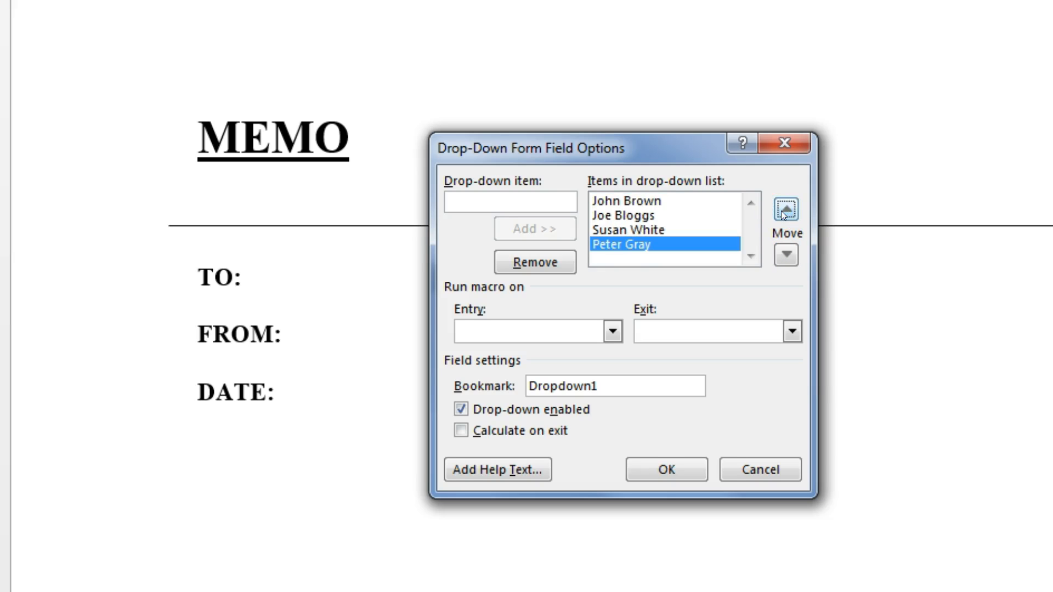
pyautogui.click(658, 473)
# - Insert a legacy Text Form Field at the tab stop after FROM:
pyautogui.click(442, 252)
pyautogui.click(446, 275)
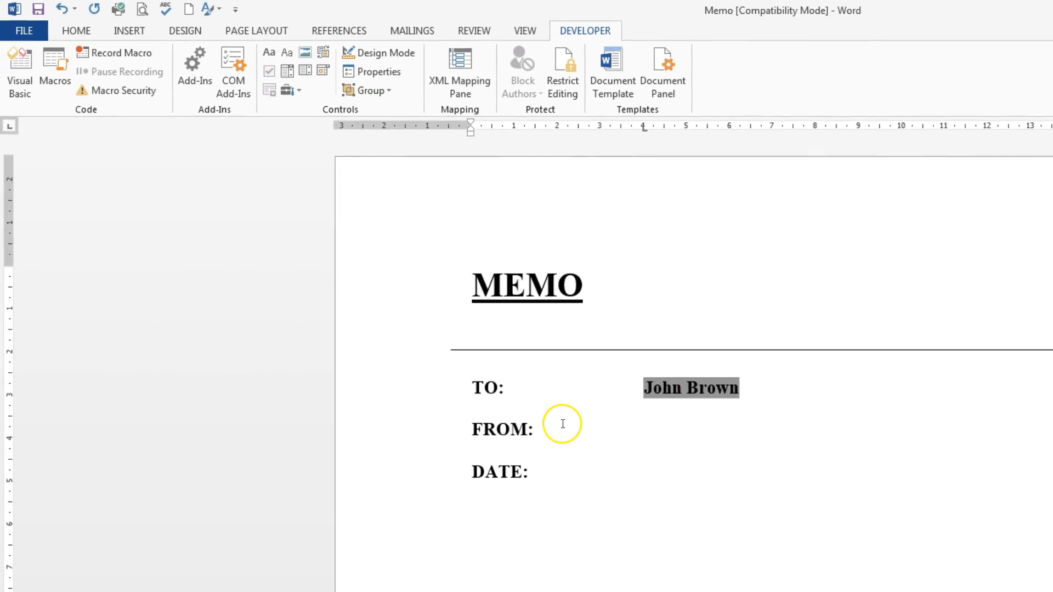
pyautogui.click(546, 430)
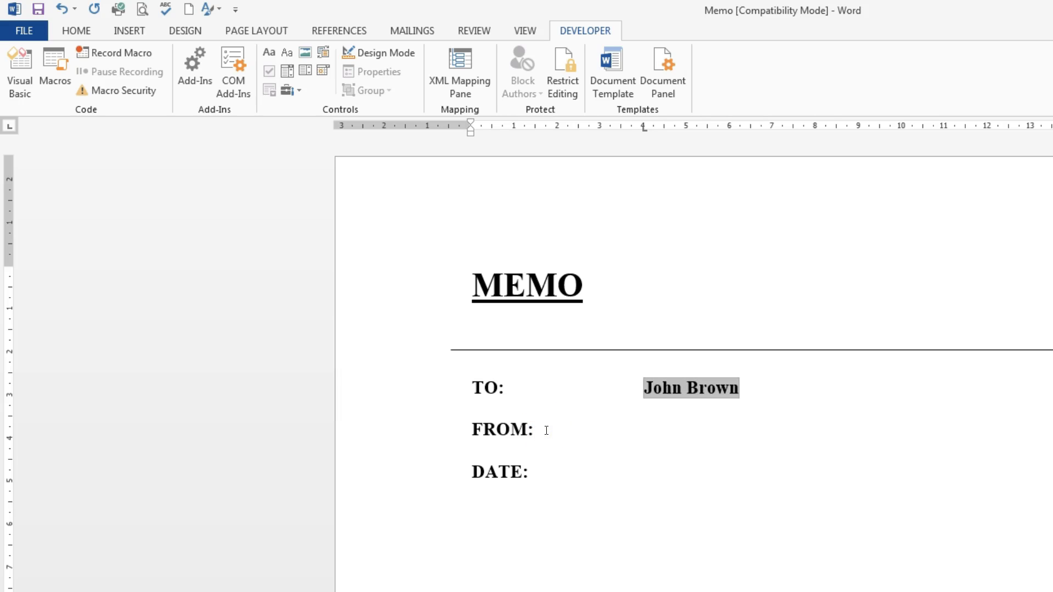
pyautogui.click(546, 430)
pyautogui.click(295, 91)
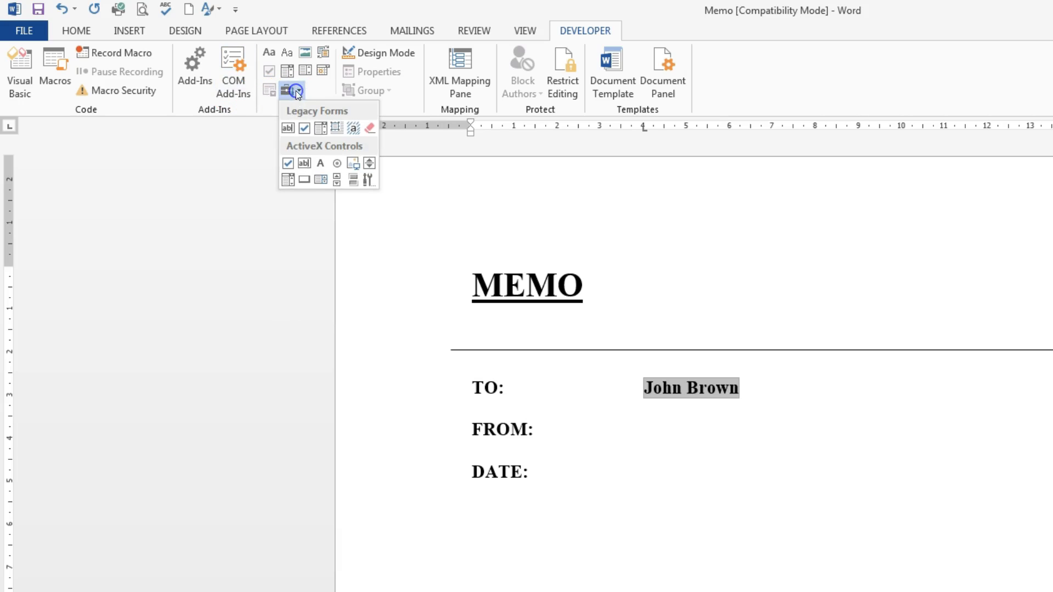
pyautogui.click(287, 128)
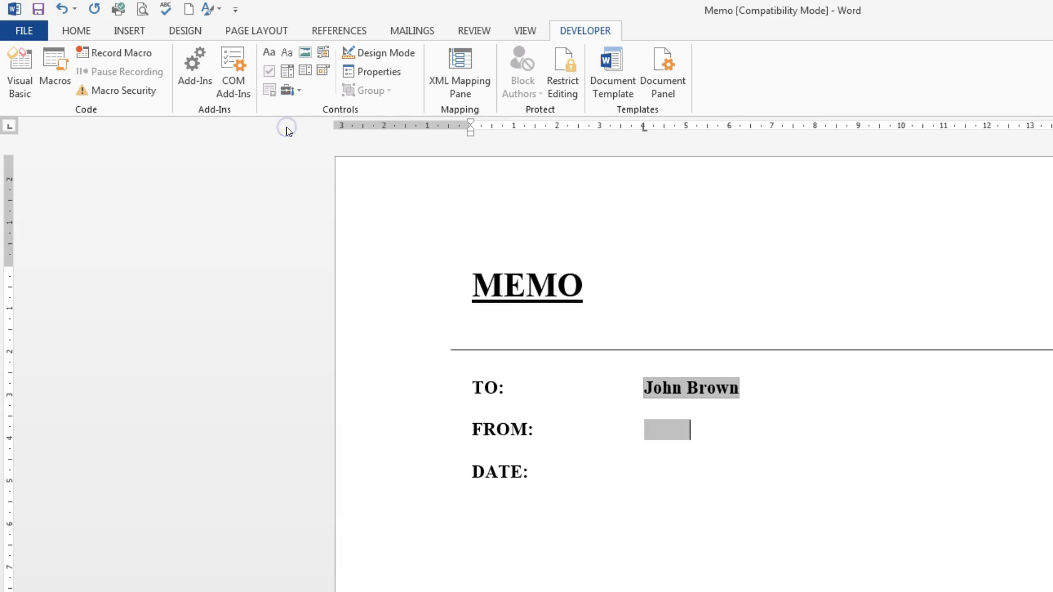
pyautogui.rightClick(657, 428)
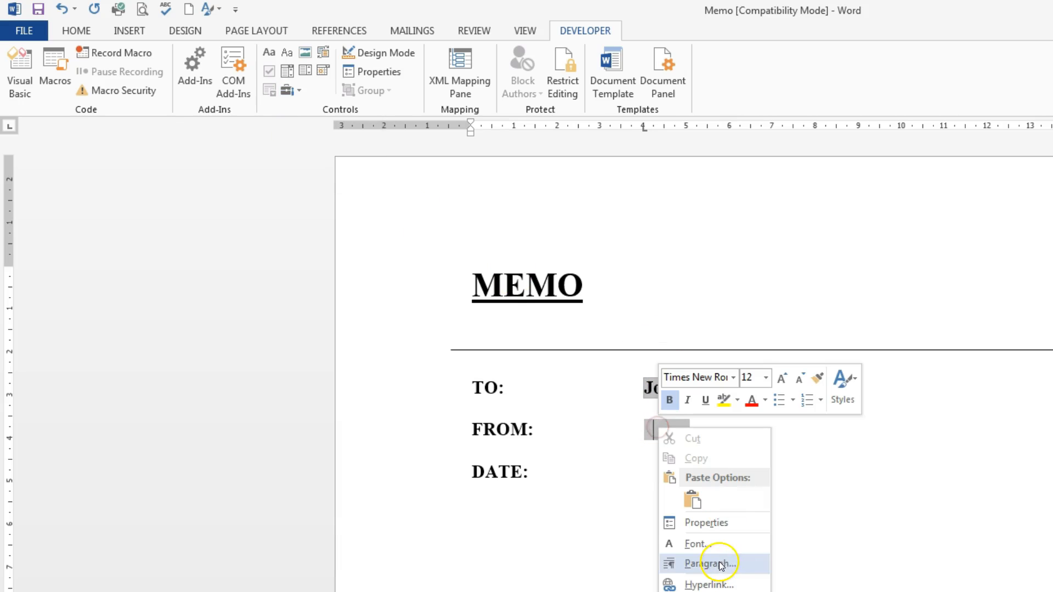
# - Keep the FROM field as Regular text with the author's full name as Default text
pyautogui.click(717, 518)
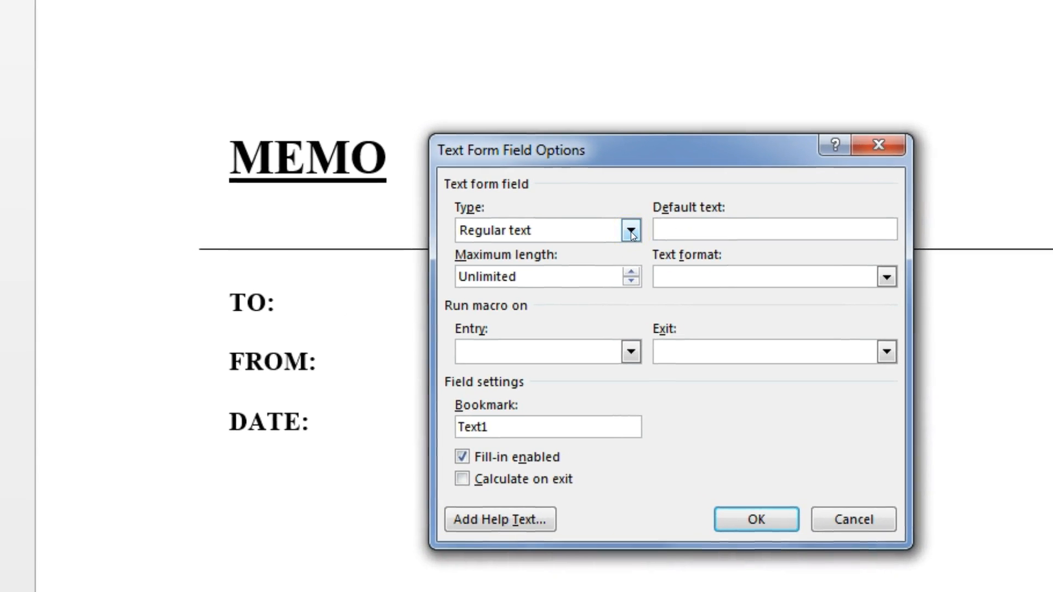
pyautogui.click(658, 229)
pyautogui.click(631, 229)
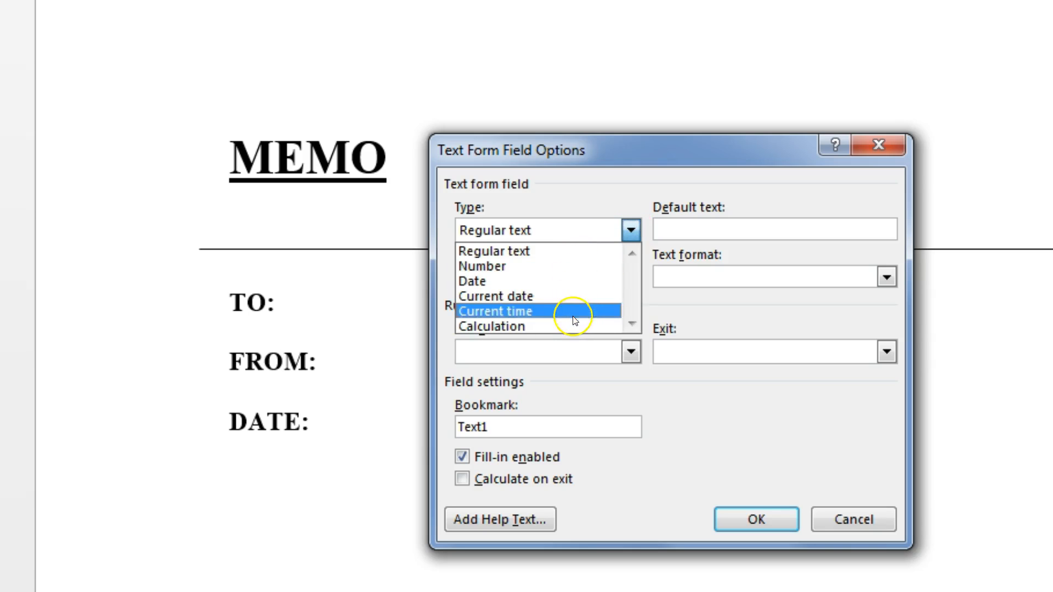
pyautogui.click(558, 256)
pyautogui.click(660, 230)
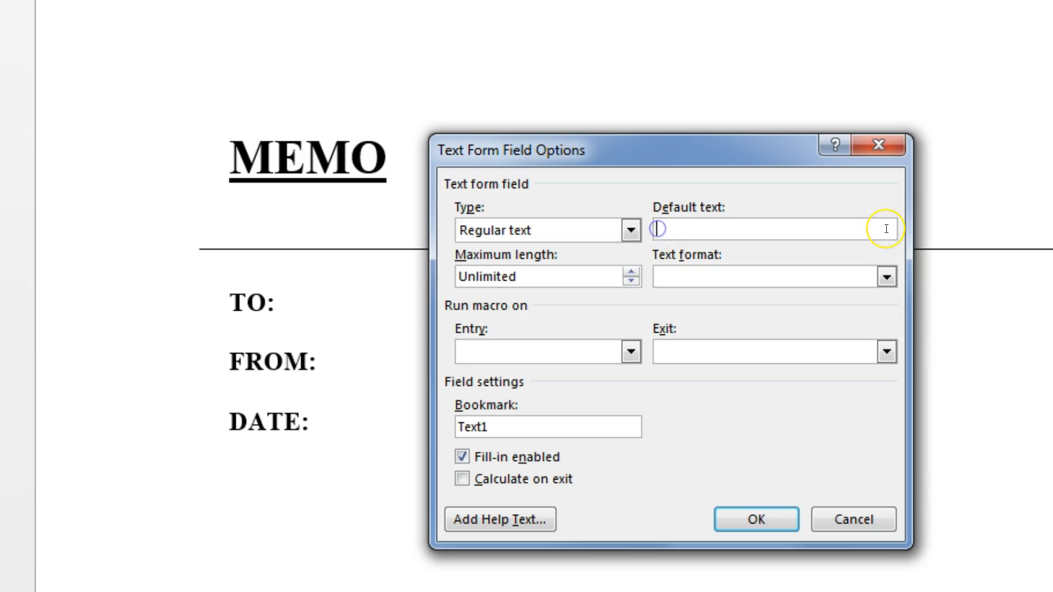
pyautogui.write('Stephanie Toman')
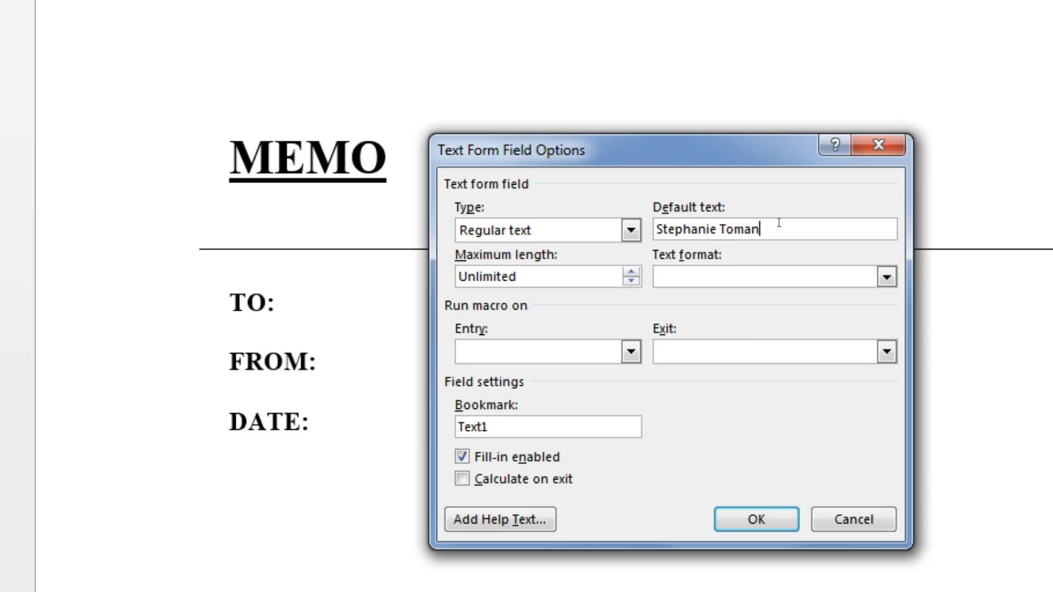
pyautogui.click(760, 521)
# - Add a blank legacy Text Form Field at the tab stop after DATE:
pyautogui.click(890, 492)
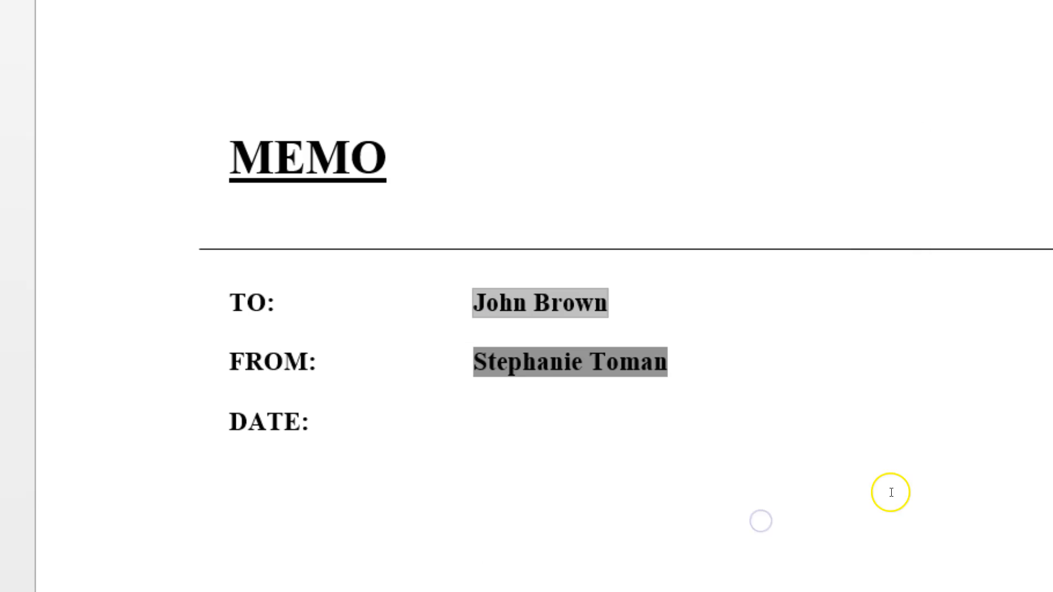
pyautogui.click(312, 418)
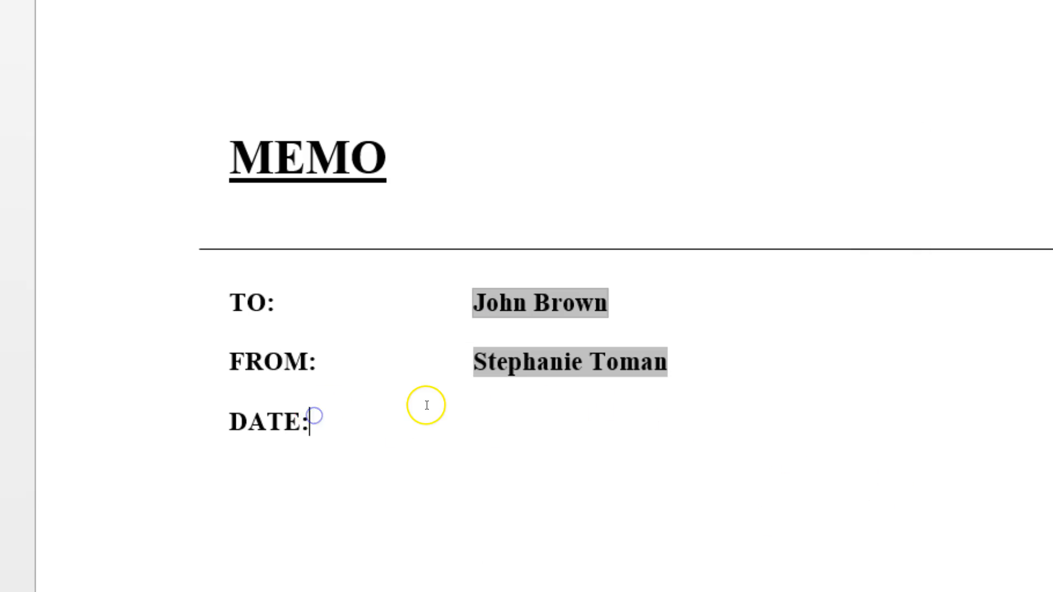
pyautogui.click(430, 405)
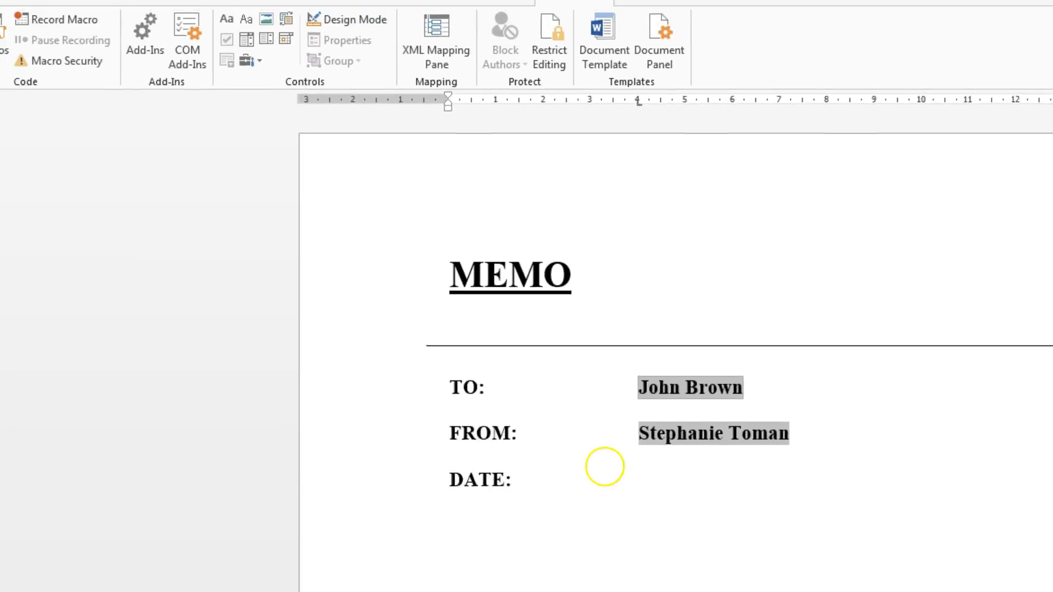
pyautogui.click(259, 61)
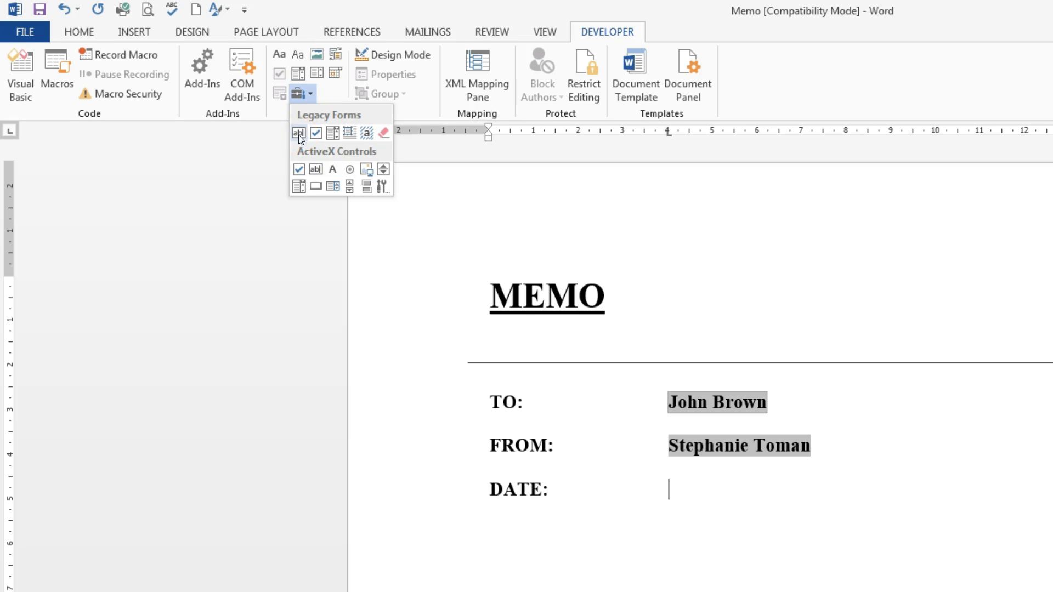
pyautogui.click(298, 134)
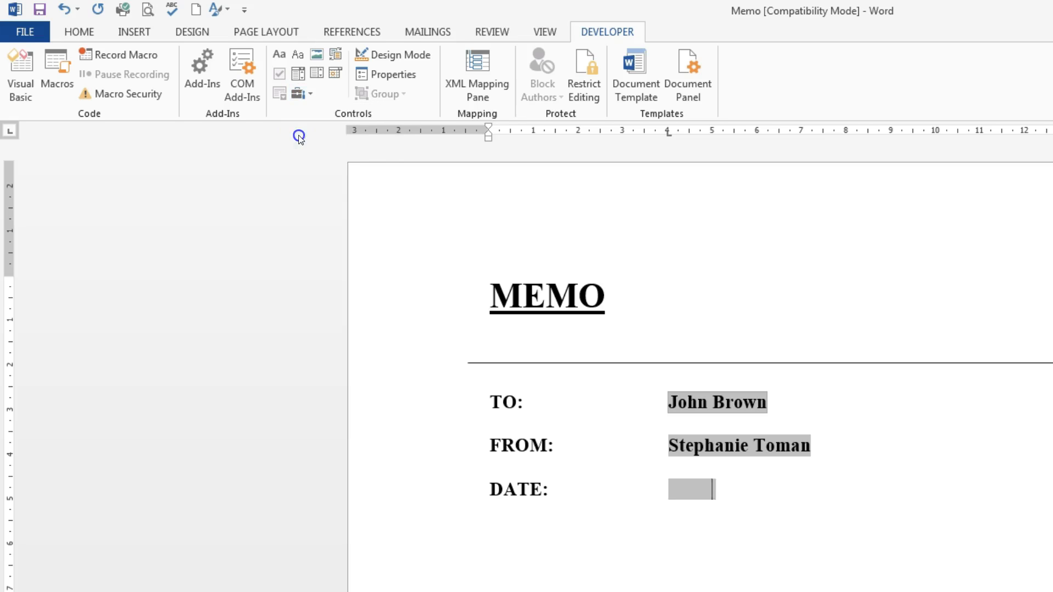
# - Set the DATE field type to Current date with dd/MM/yyyy date format
pyautogui.doubleClick(681, 488)
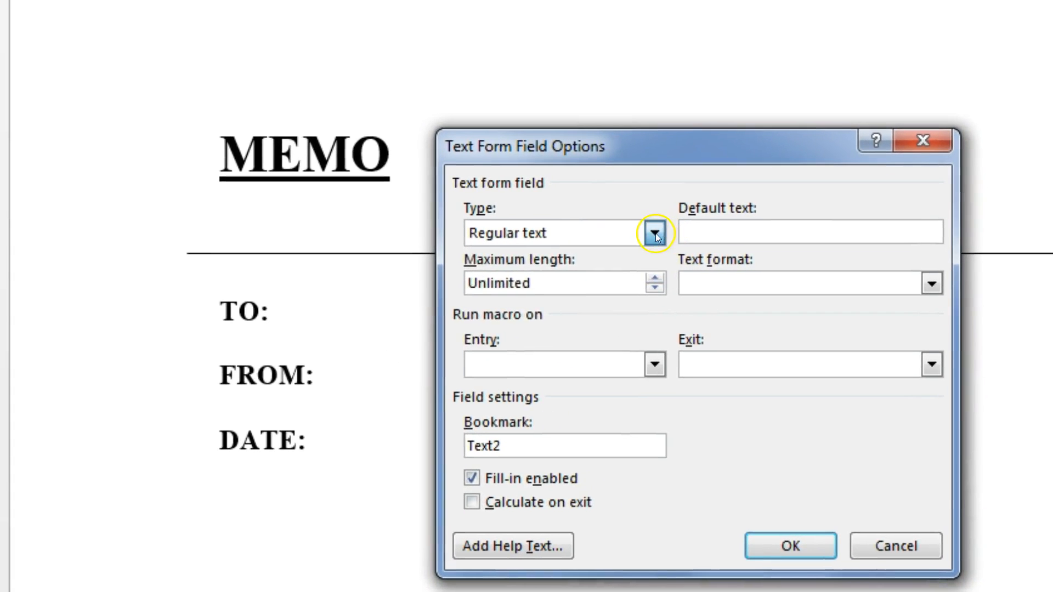
pyautogui.click(656, 233)
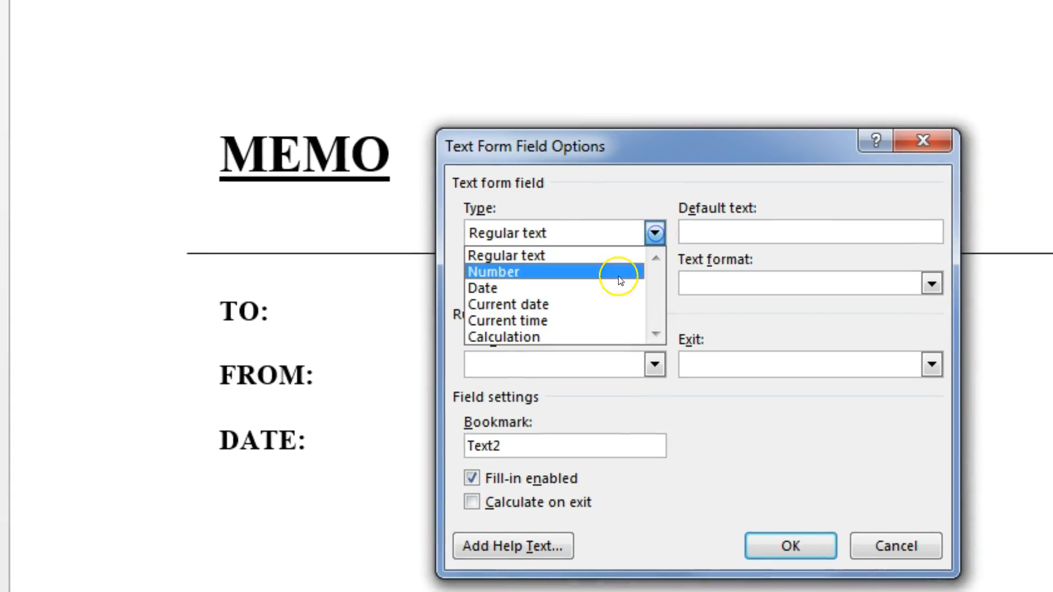
pyautogui.click(610, 308)
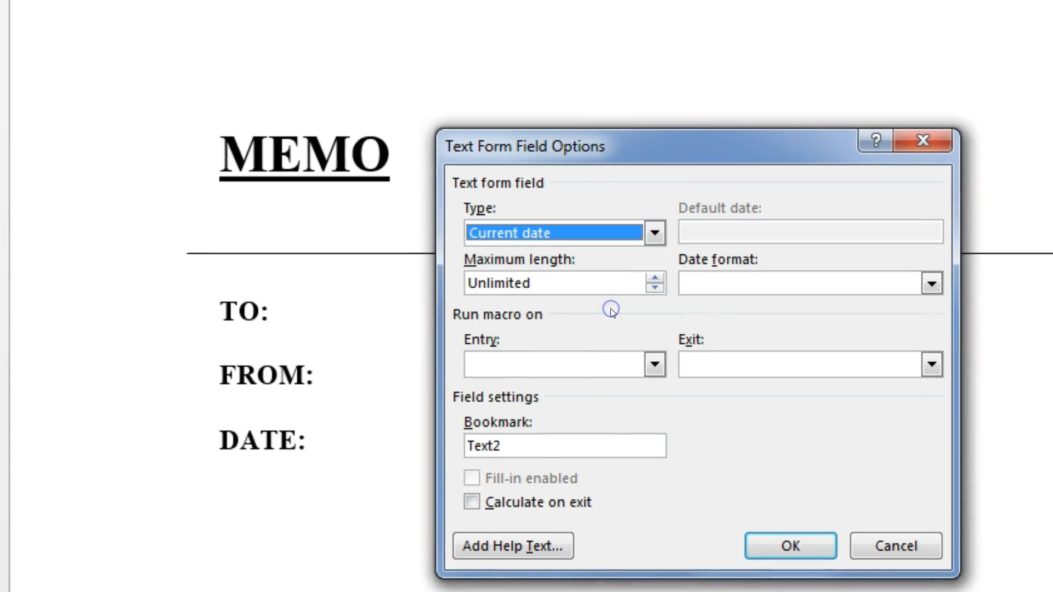
pyautogui.click(931, 284)
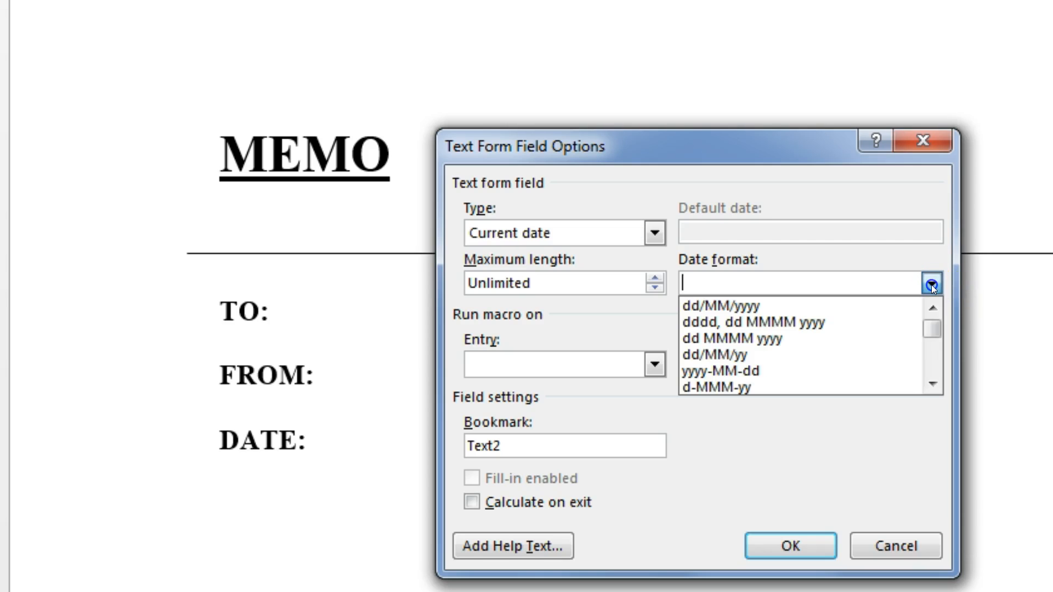
pyautogui.click(847, 307)
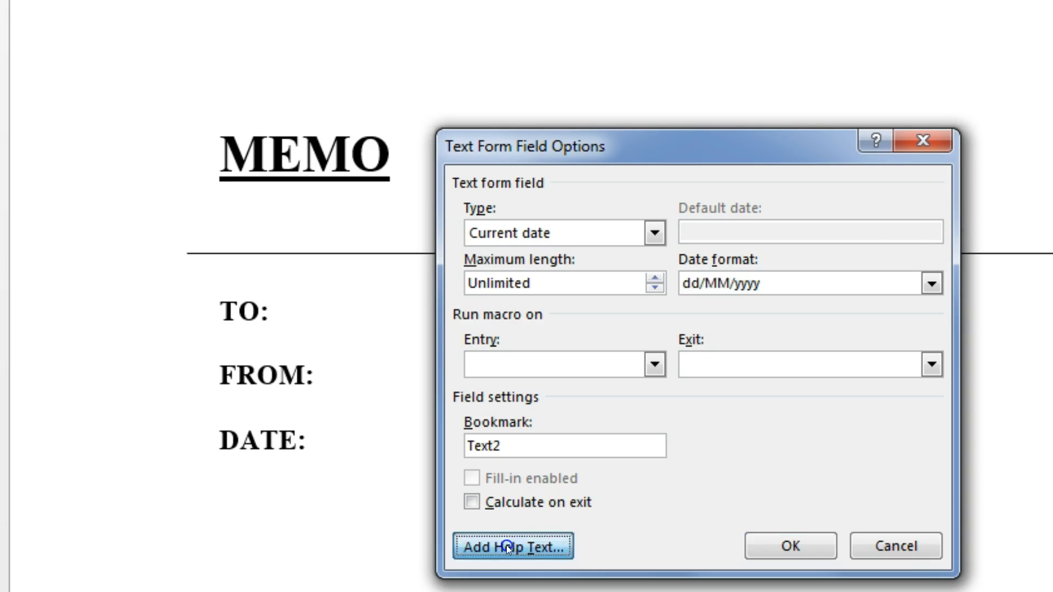
# - Review the DATE field's status bar and F1 help text, cancel it, and confirm the field
pyautogui.click(505, 545)
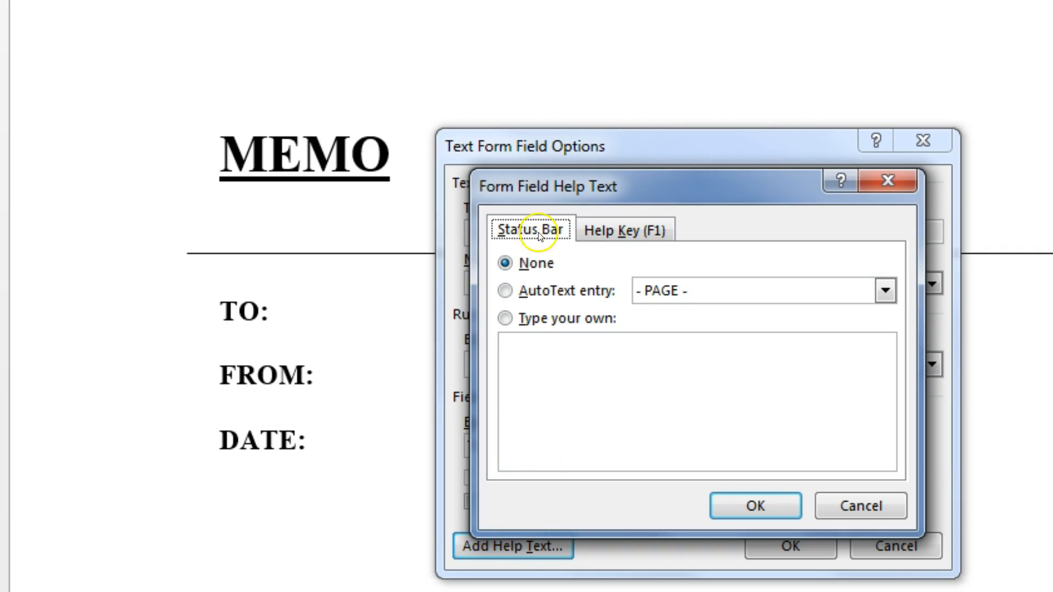
pyautogui.click(625, 225)
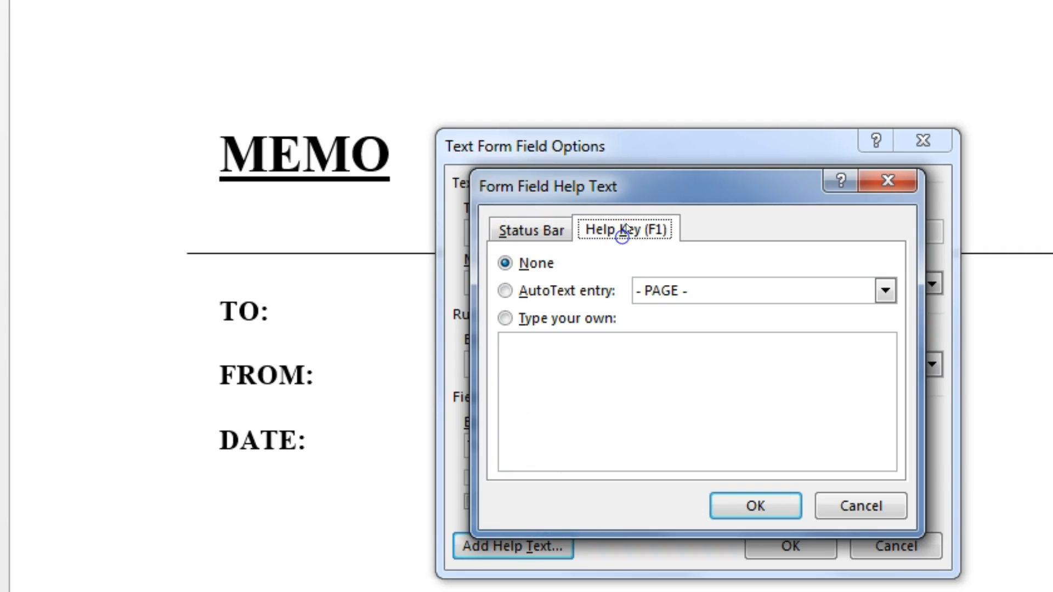
pyautogui.click(524, 230)
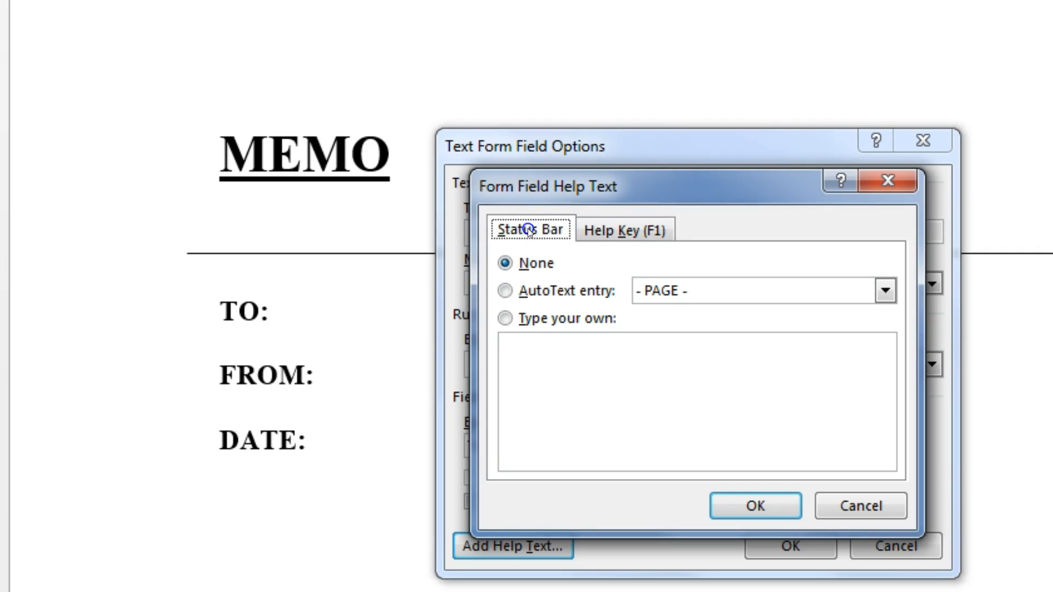
pyautogui.click(505, 318)
pyautogui.click(516, 354)
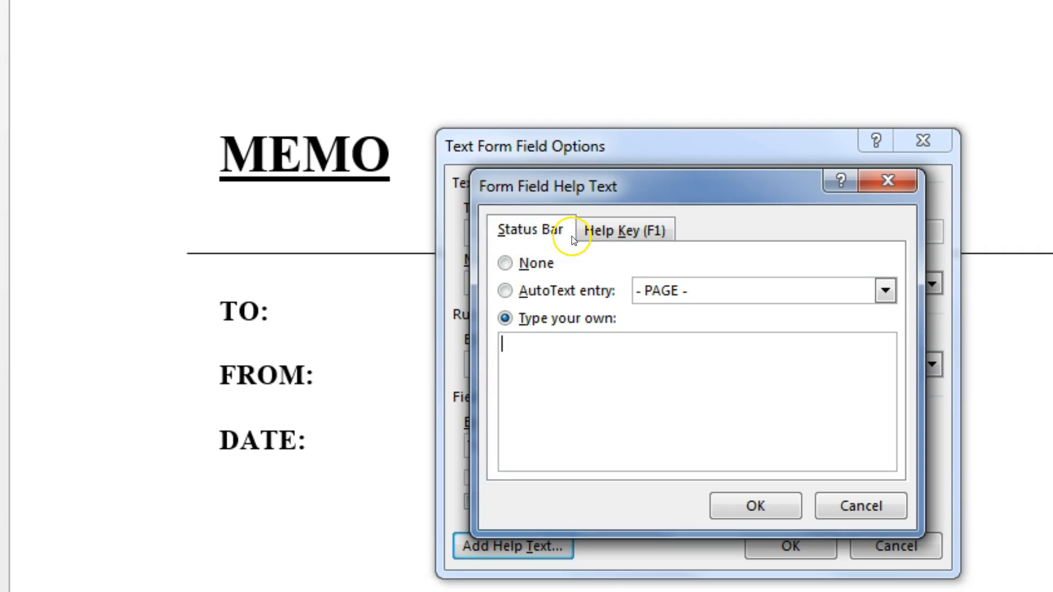
pyautogui.click(606, 231)
pyautogui.click(505, 322)
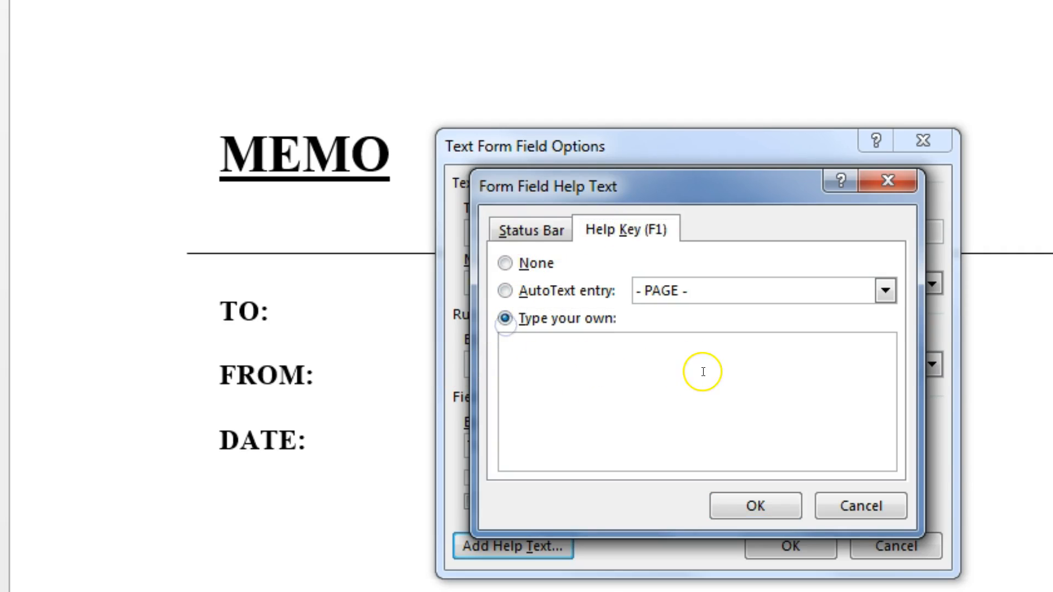
pyautogui.click(516, 230)
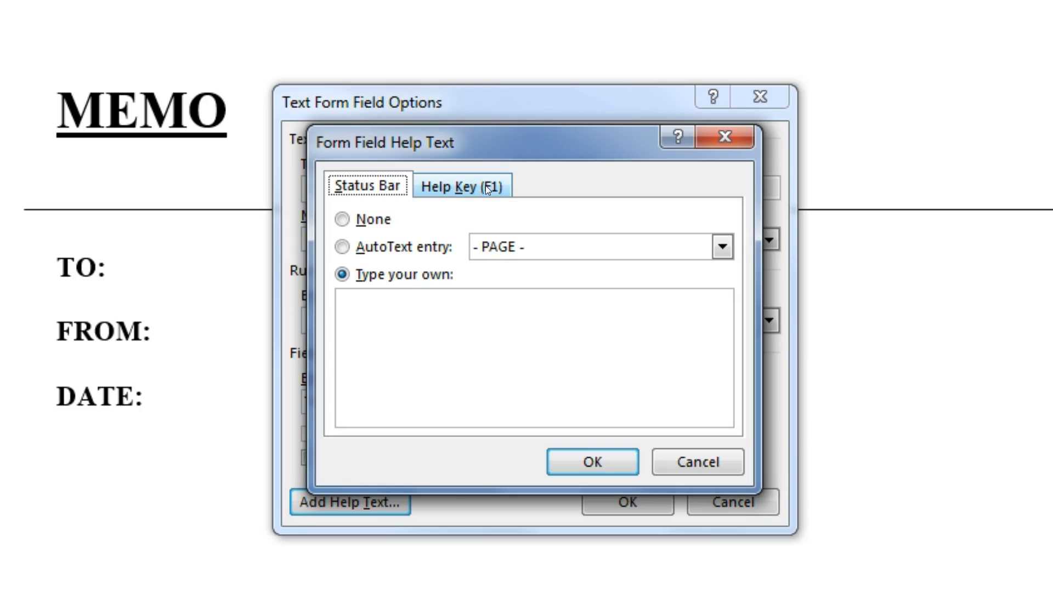
pyautogui.click(690, 462)
pyautogui.click(629, 516)
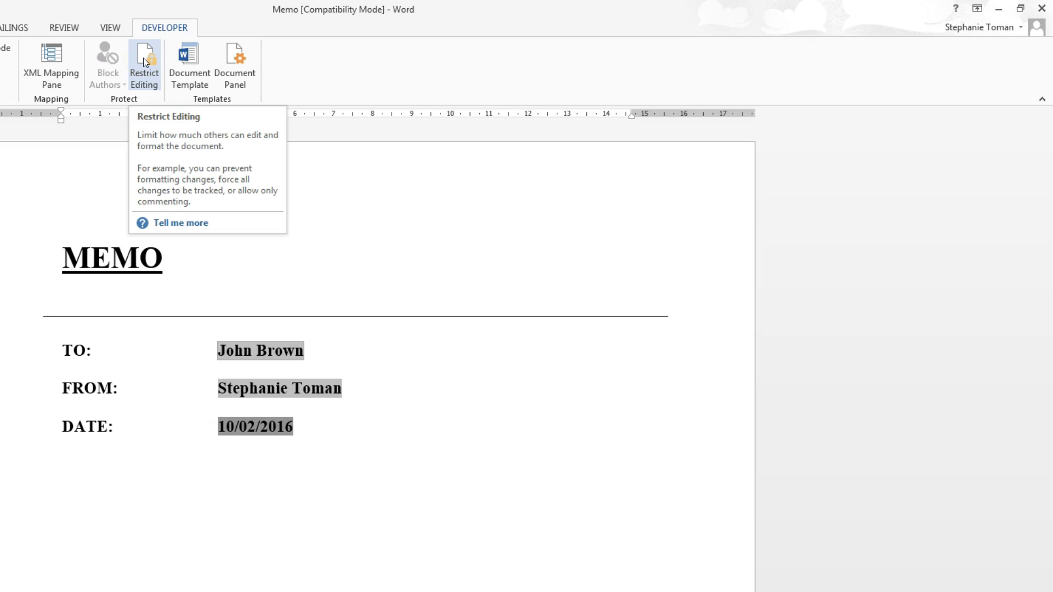
# - Restrict editing to Filling in forms and enforce protection with no password
pyautogui.click(143, 58)
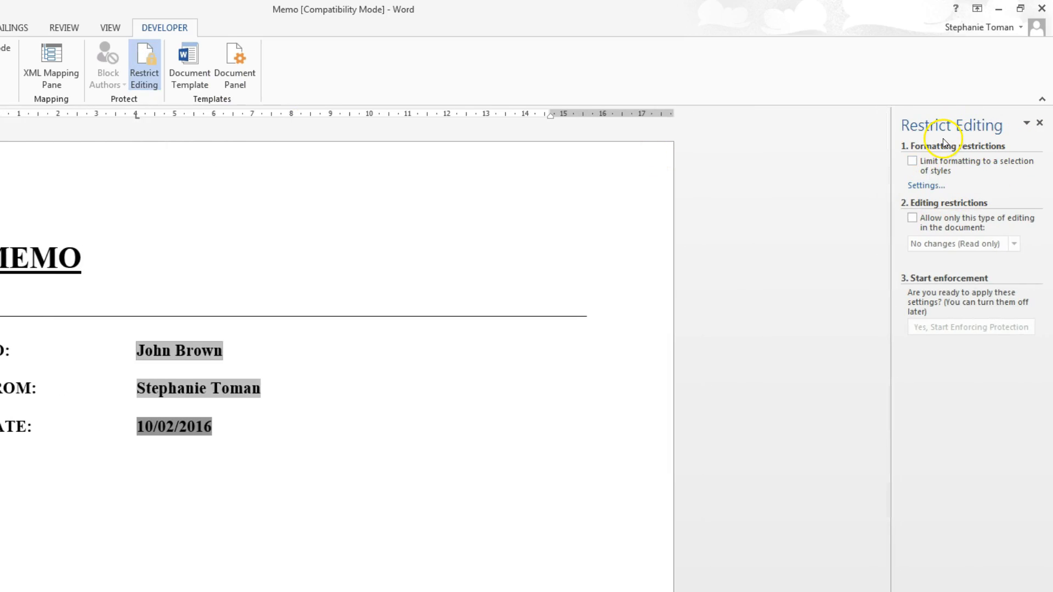
pyautogui.click(912, 219)
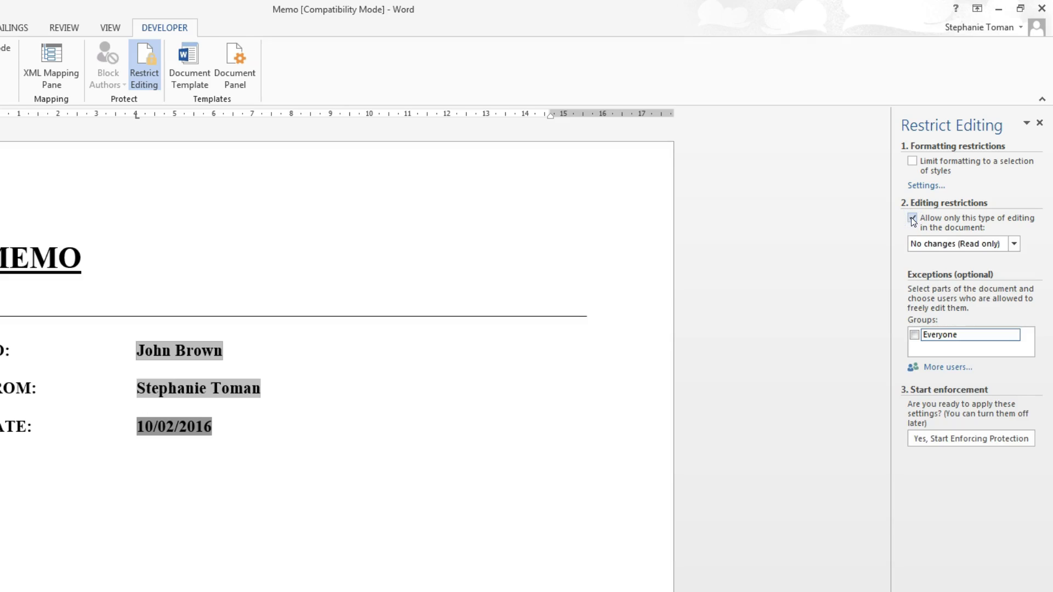
pyautogui.click(1022, 246)
pyautogui.click(1015, 244)
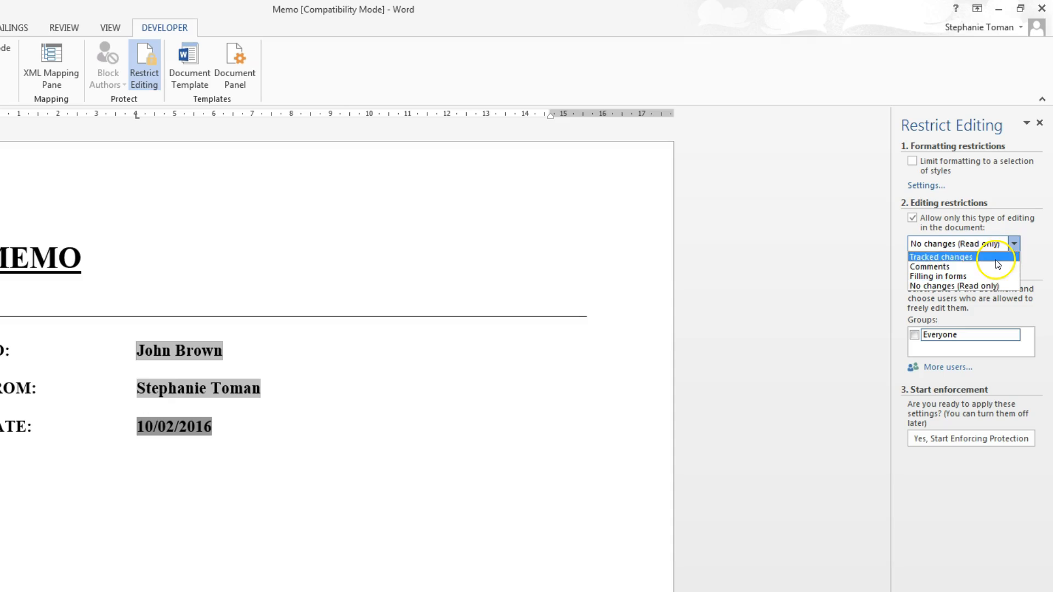
pyautogui.click(1004, 280)
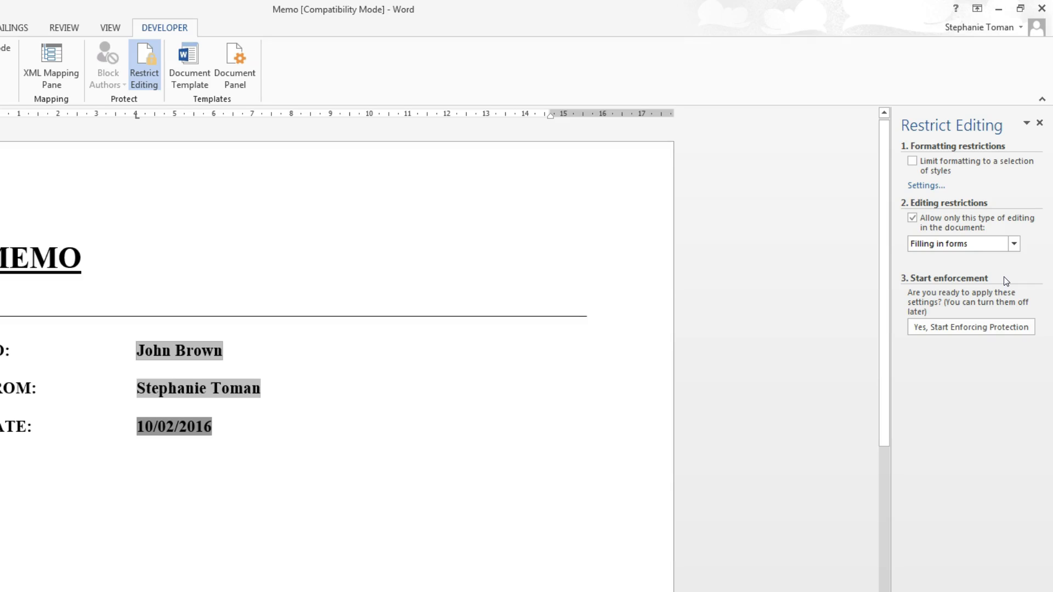
pyautogui.click(971, 328)
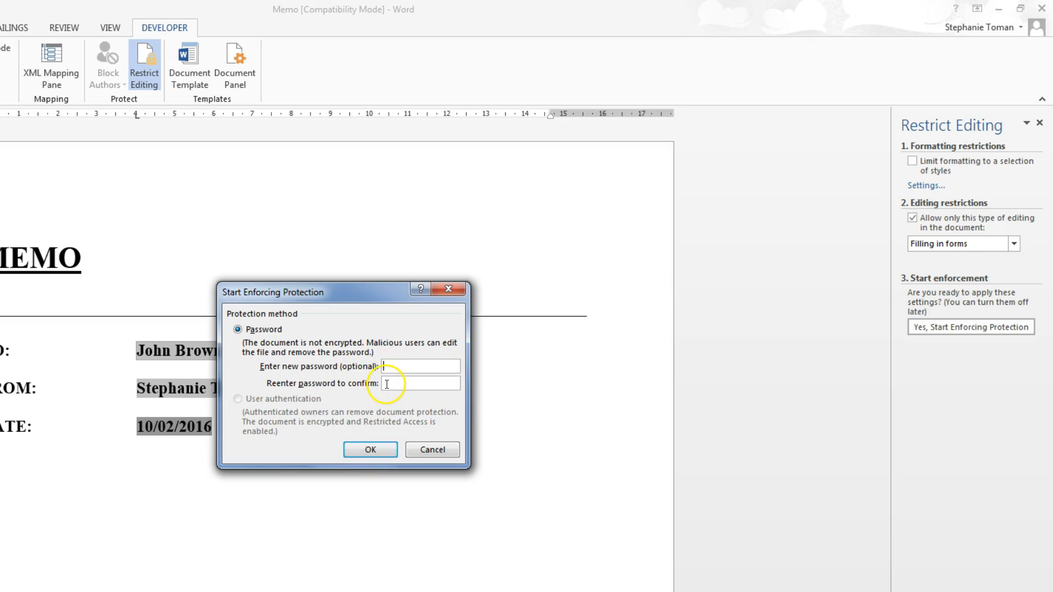
pyautogui.click(360, 446)
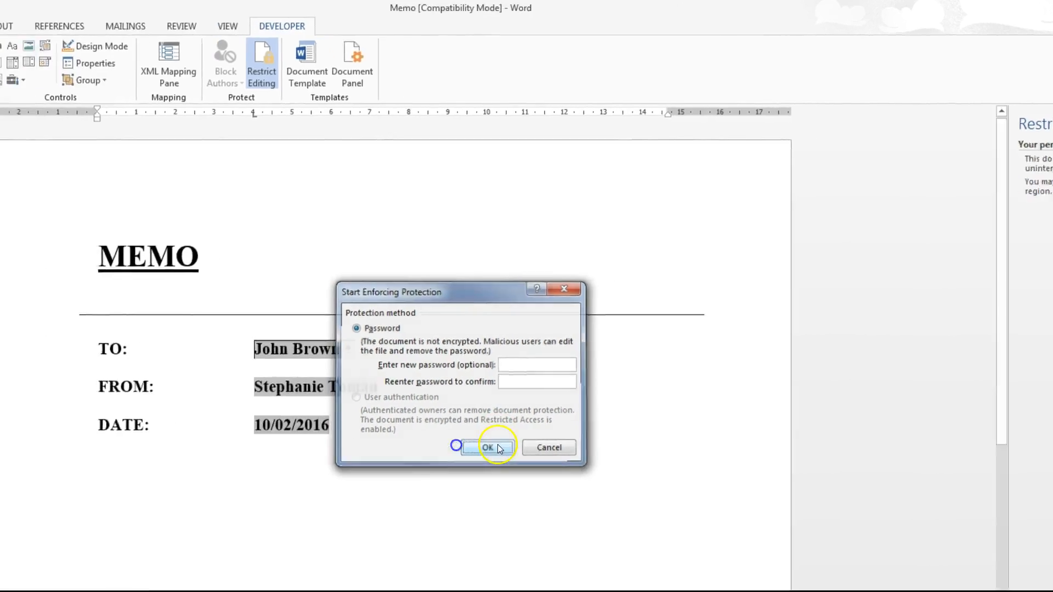
pyautogui.click(326, 348)
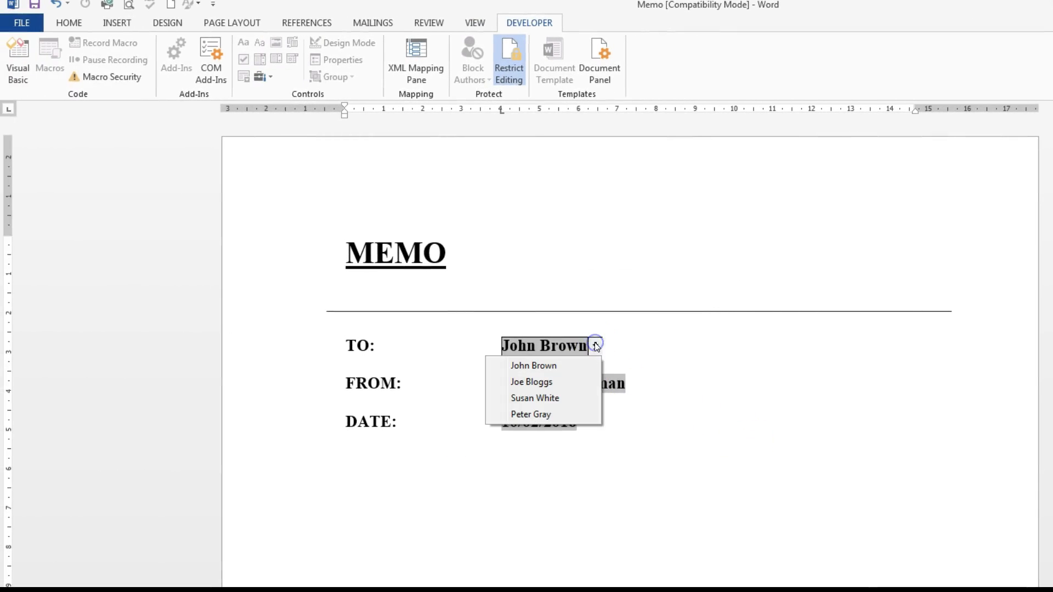
# - Pick the second staff name from the protected TO drop-down to test the form
pyautogui.click(570, 382)
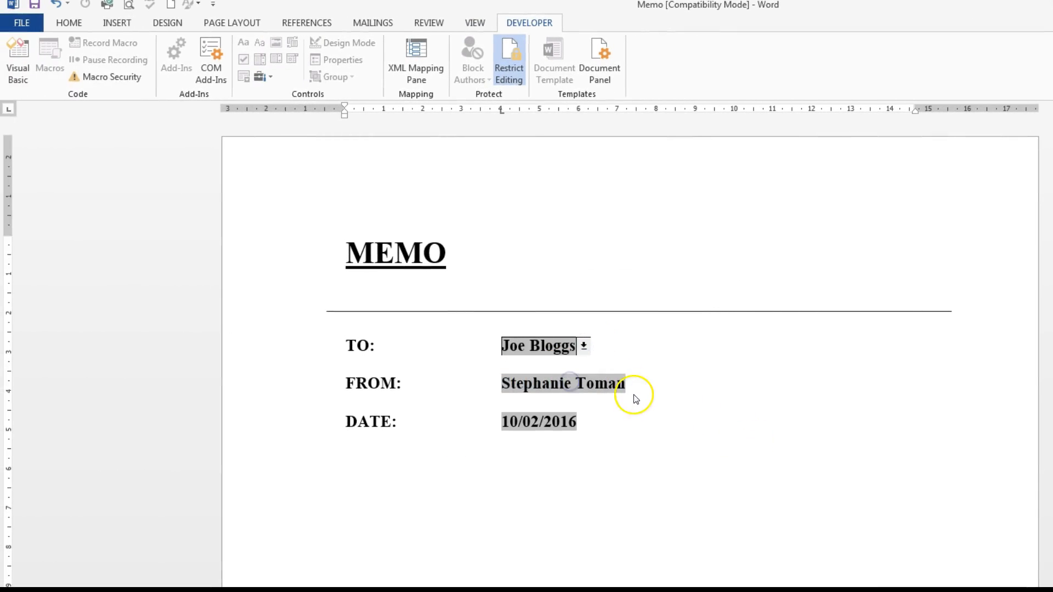
pyautogui.click(615, 383)
pyautogui.click(519, 343)
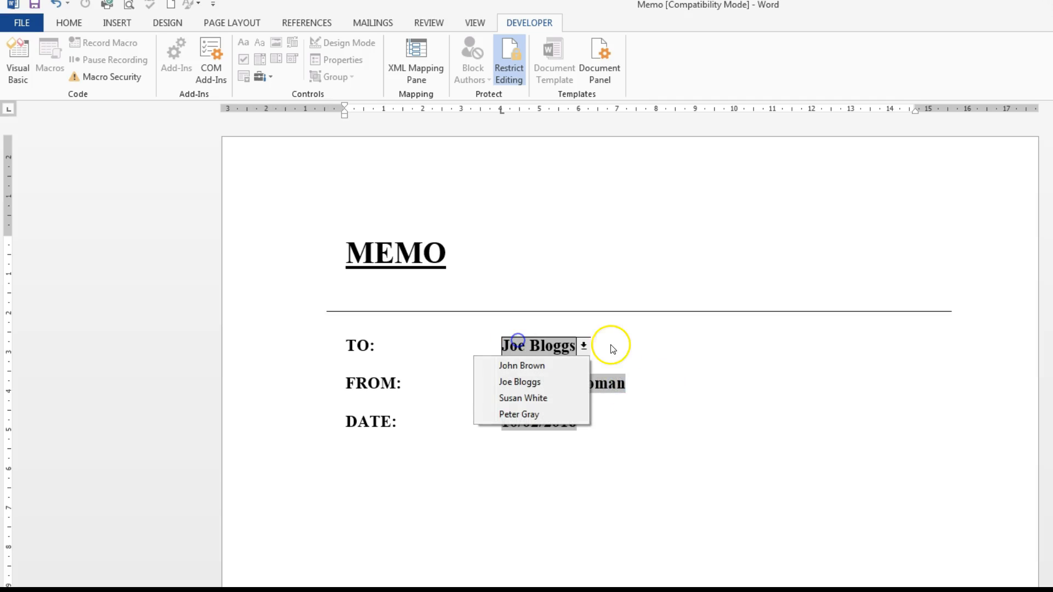
pyautogui.click(695, 365)
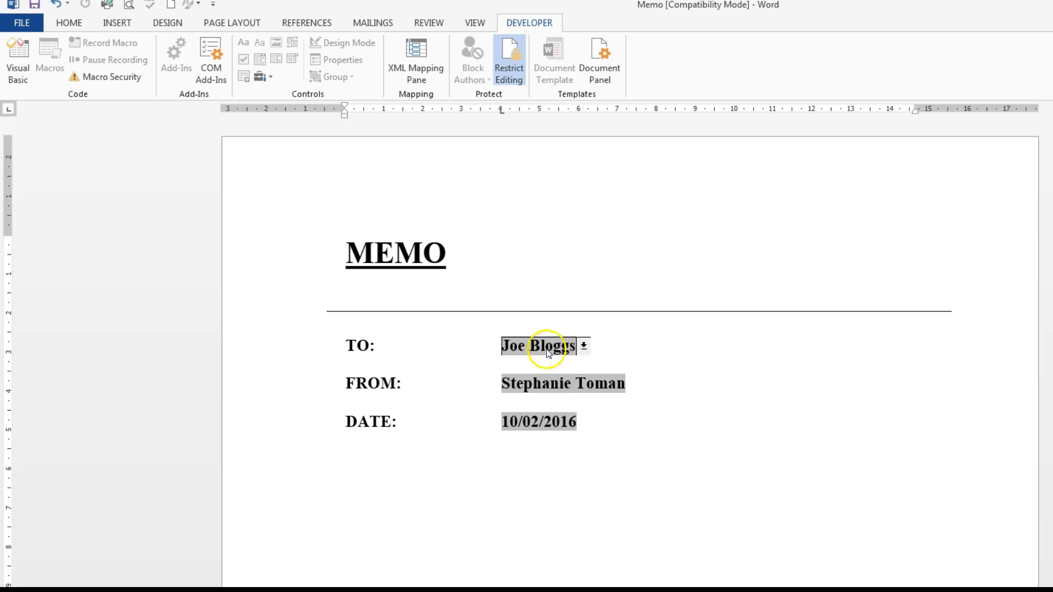
pyautogui.click(268, 77)
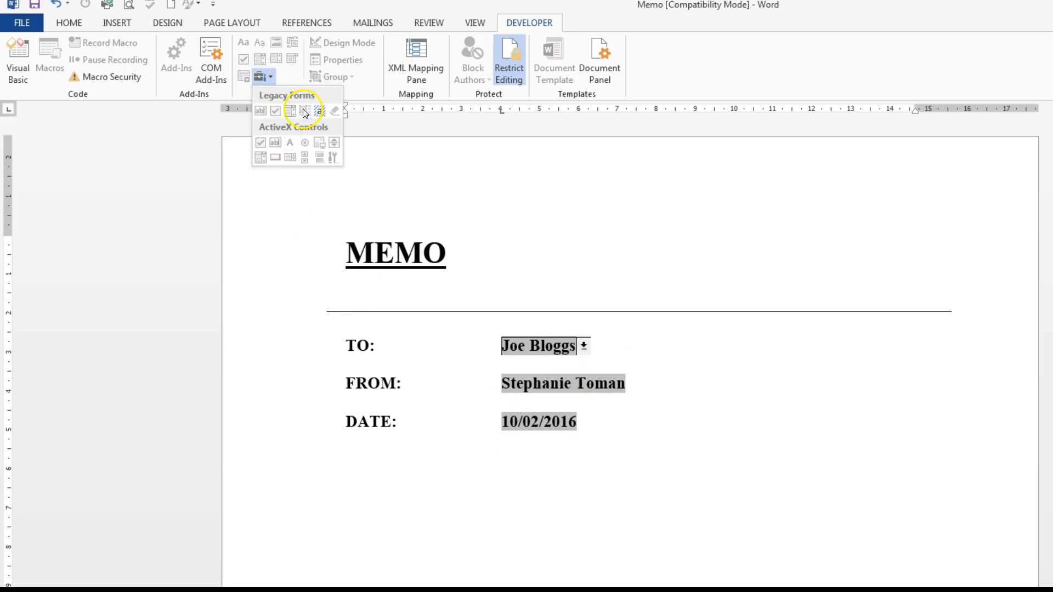
pyautogui.click(982, 382)
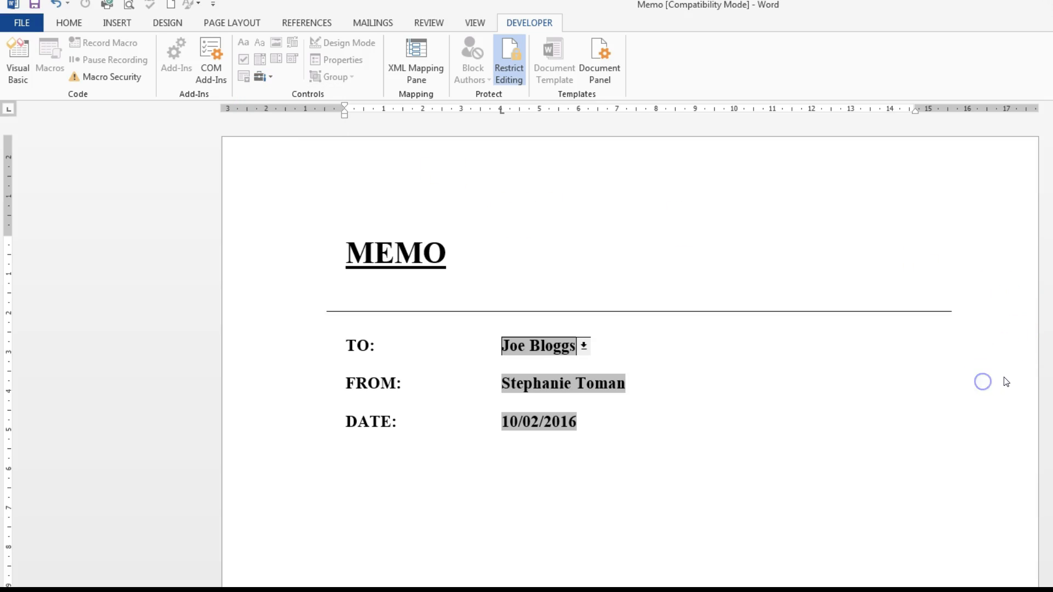